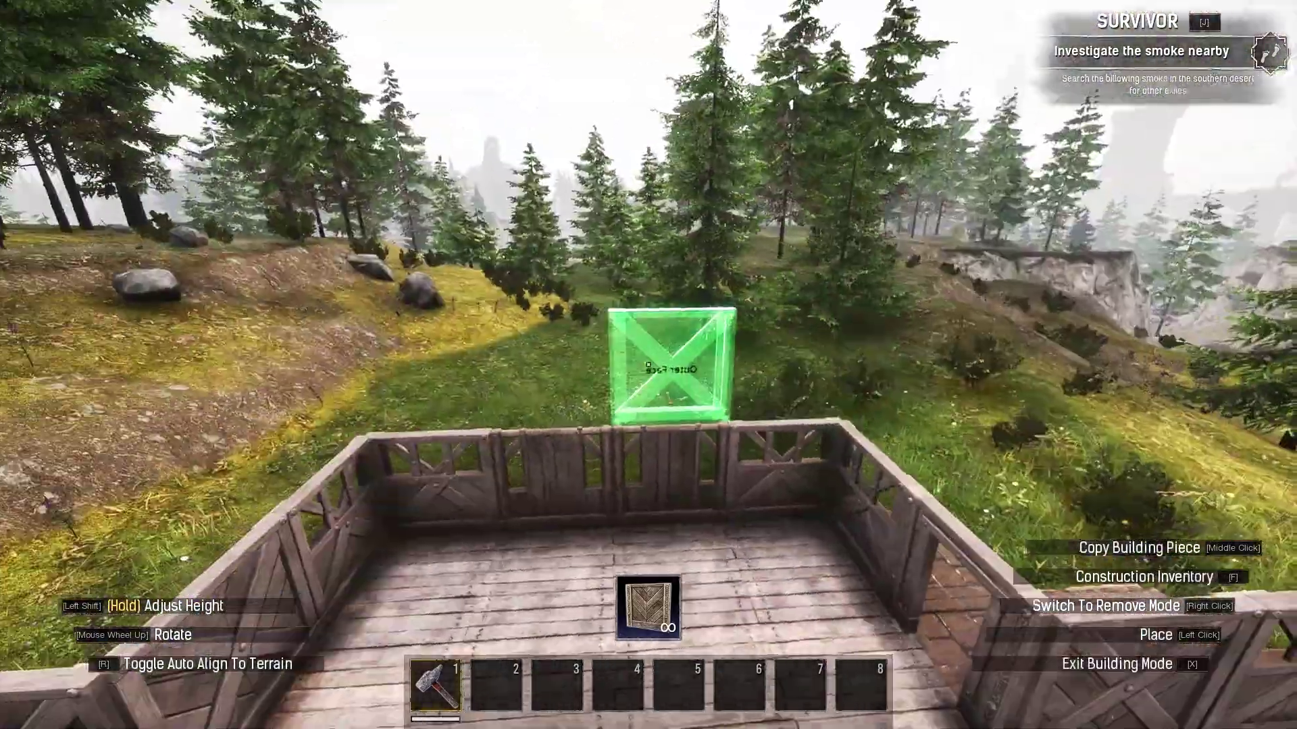
Place a wall on the wooden base, pick pieces like the Aesir Wedge, then enter Remove Mode.
click(648, 365)
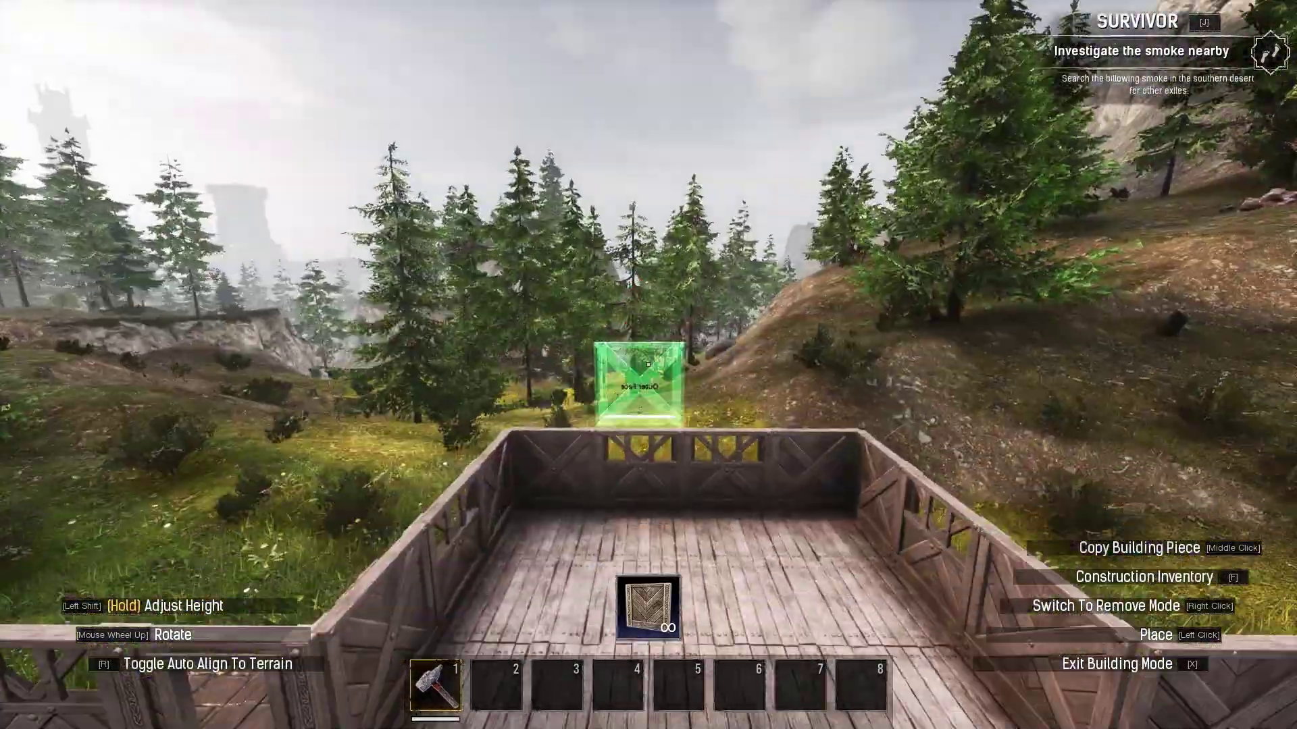
key(f)
click(549, 217)
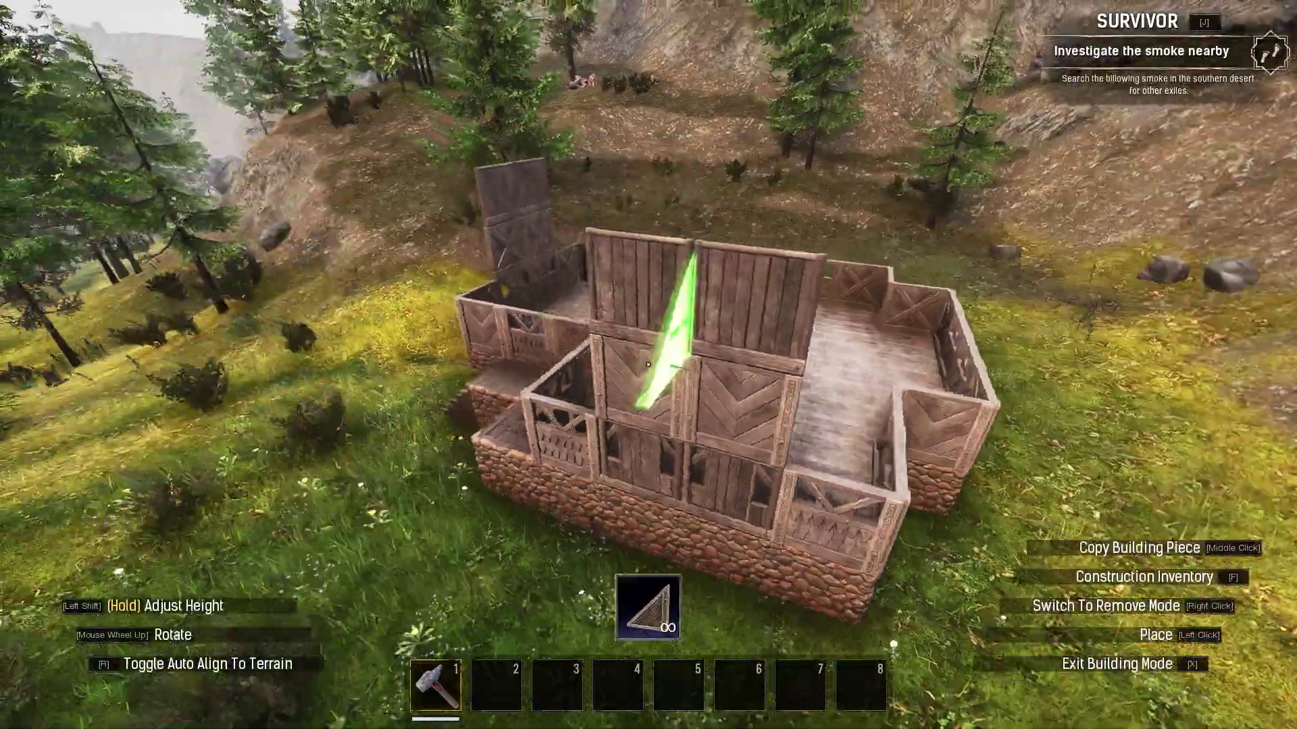
key(f)
click(747, 538)
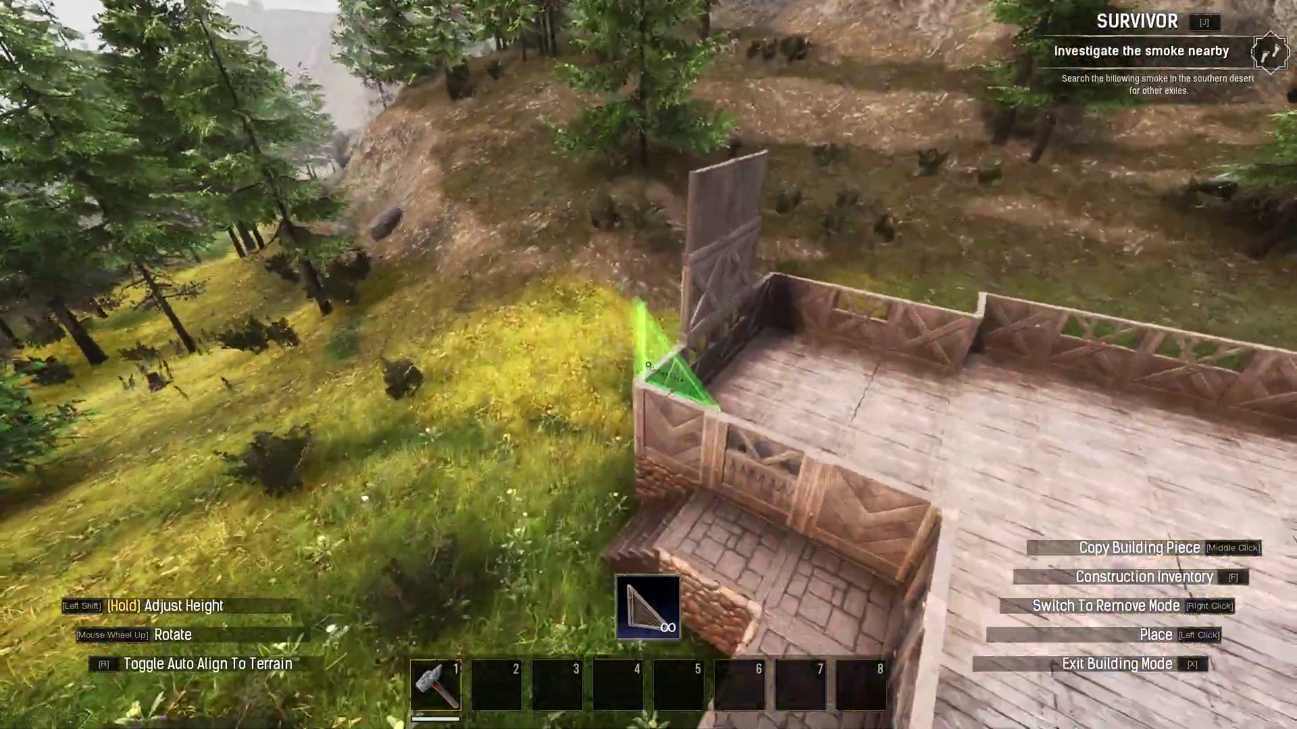
key(f)
key(f)
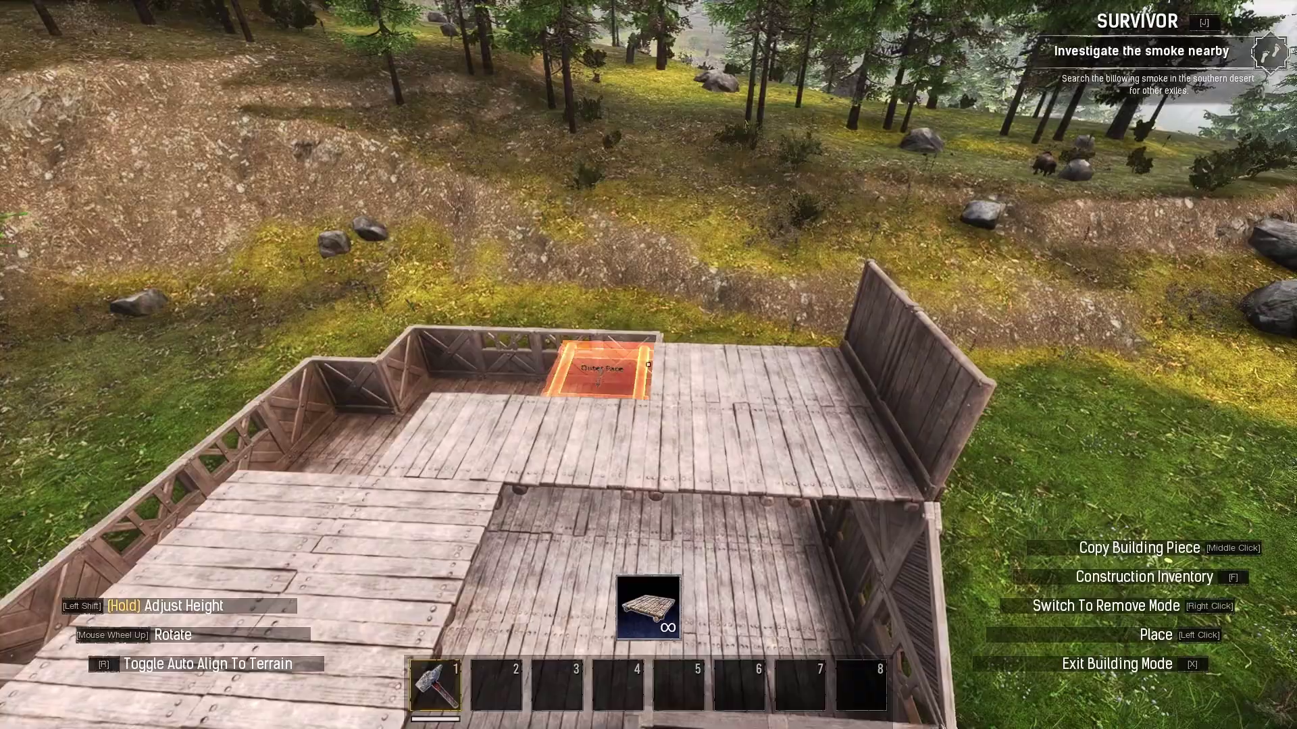
right_click(648, 365)
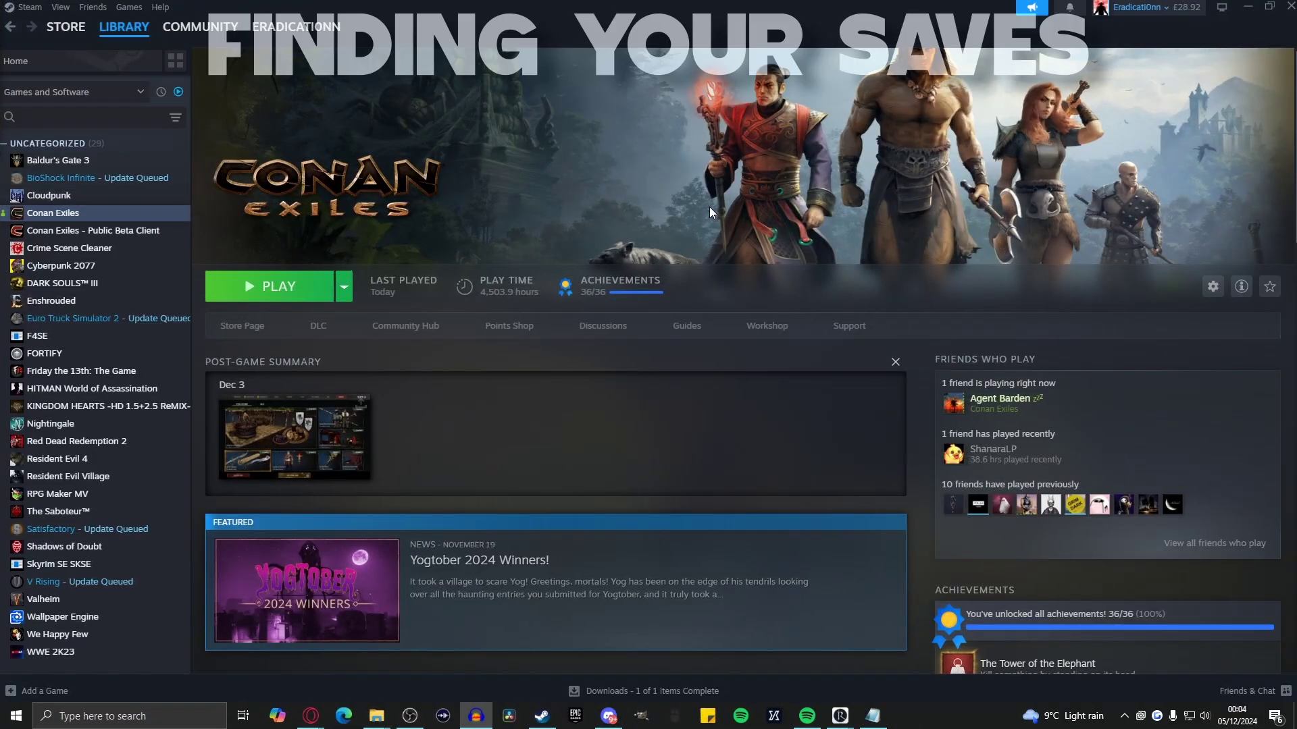
Open Conan Exiles' install folder via Manage > Browse local files in Steam.
right_click(115, 212)
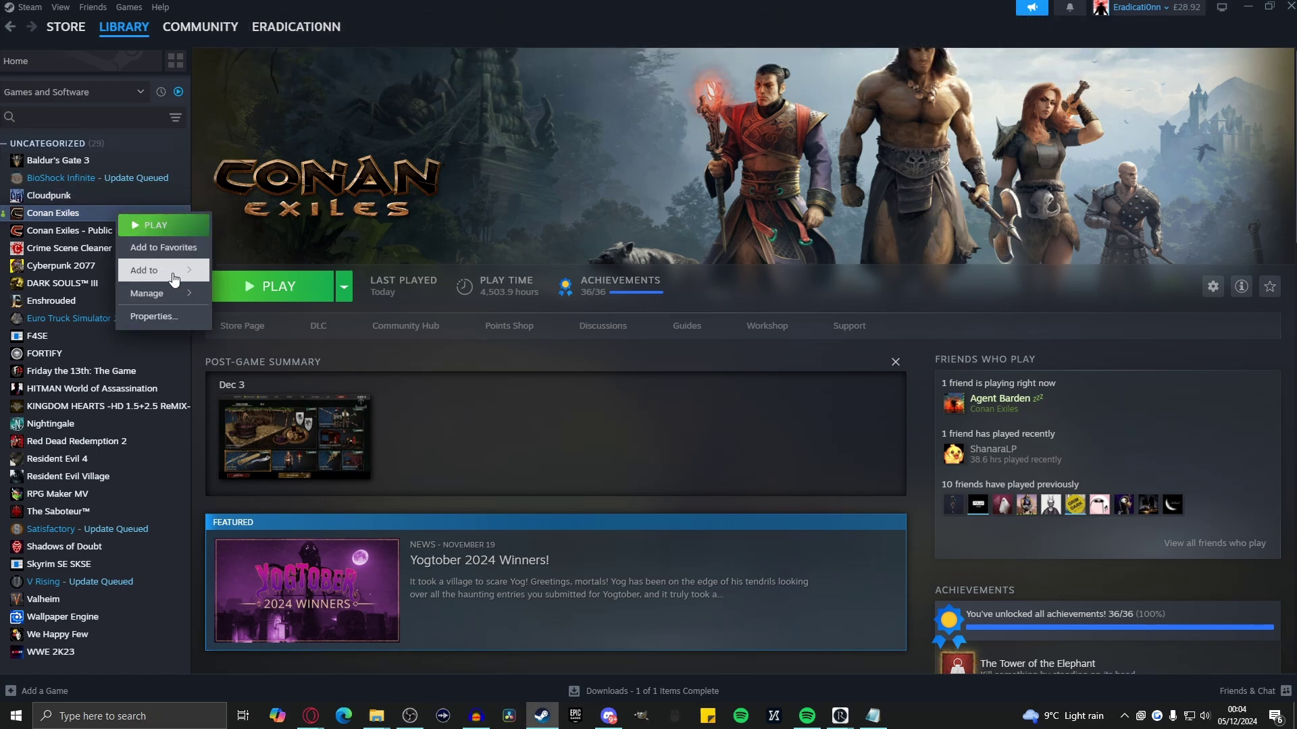
mouse_move(173, 293)
click(265, 318)
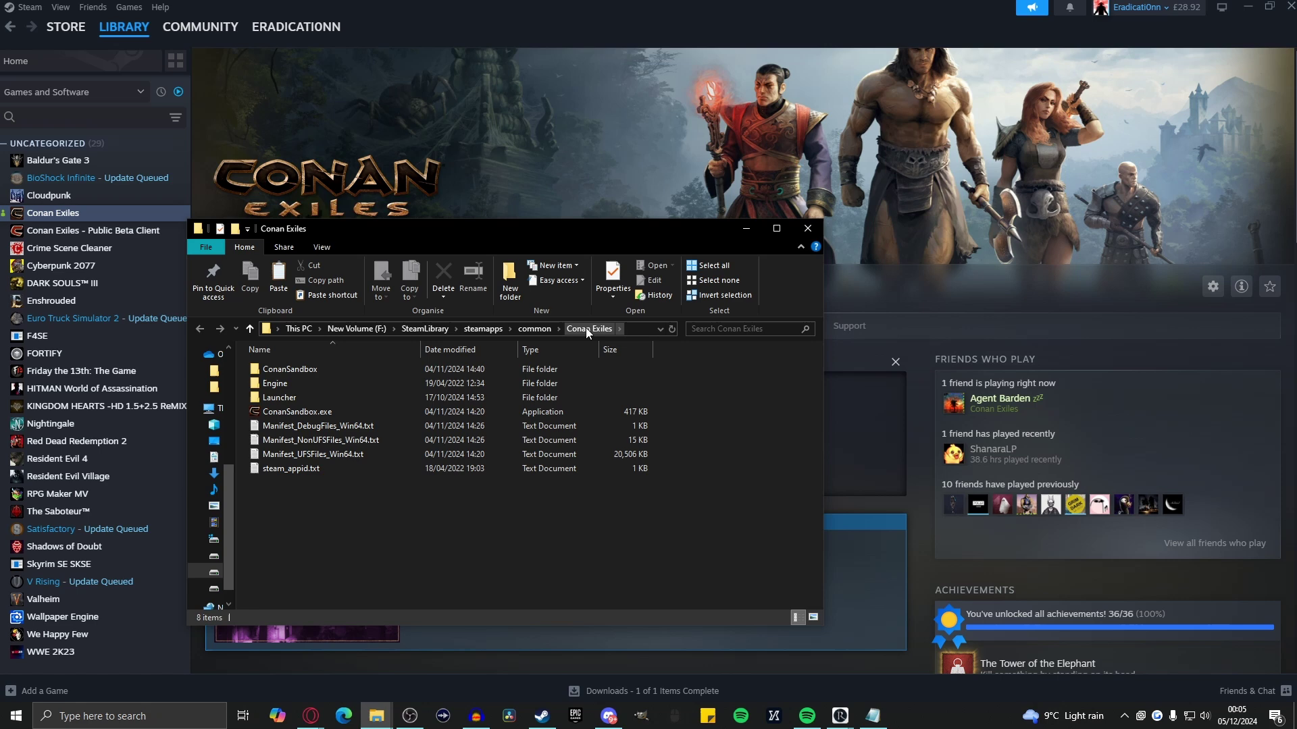
Browse the game_backup files in ConanSandbox\Saved, then return to the ConanSandbox folder.
double_click(327, 366)
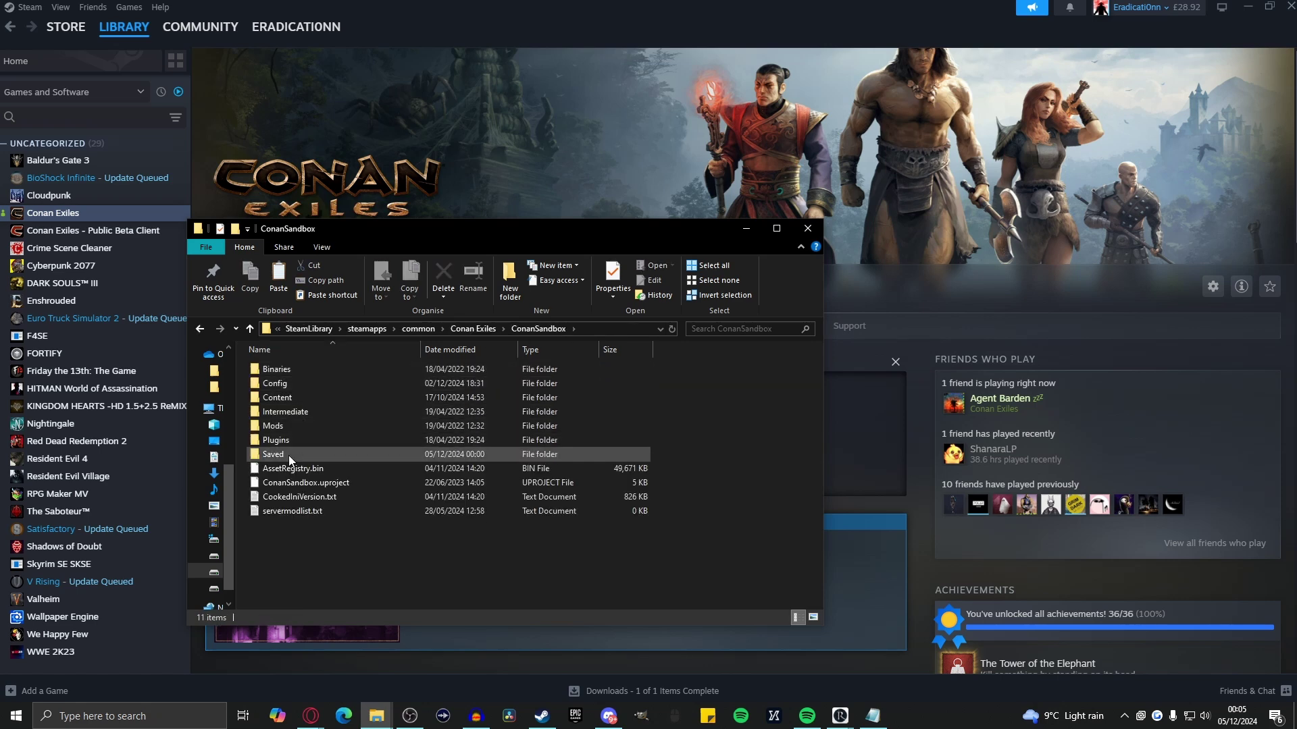
double_click(287, 458)
scroll(324, 422, down, 1)
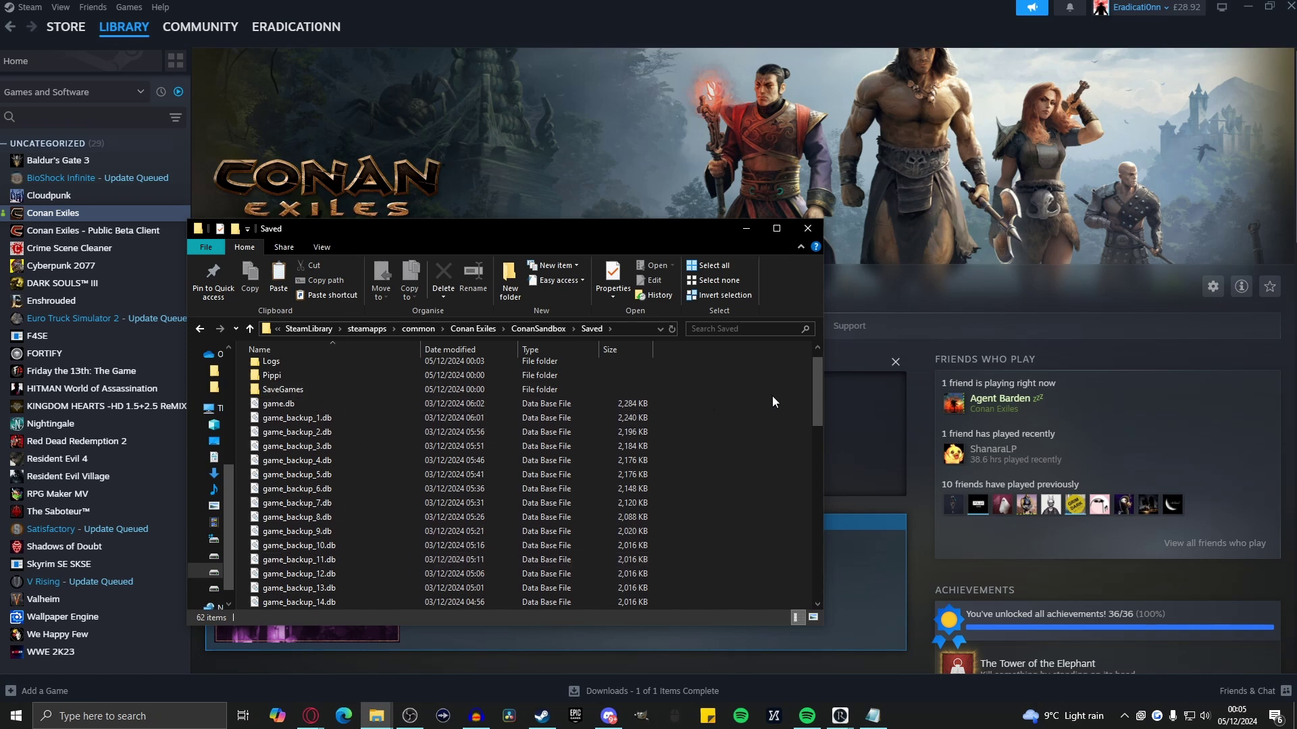
drag(814, 378, 813, 434)
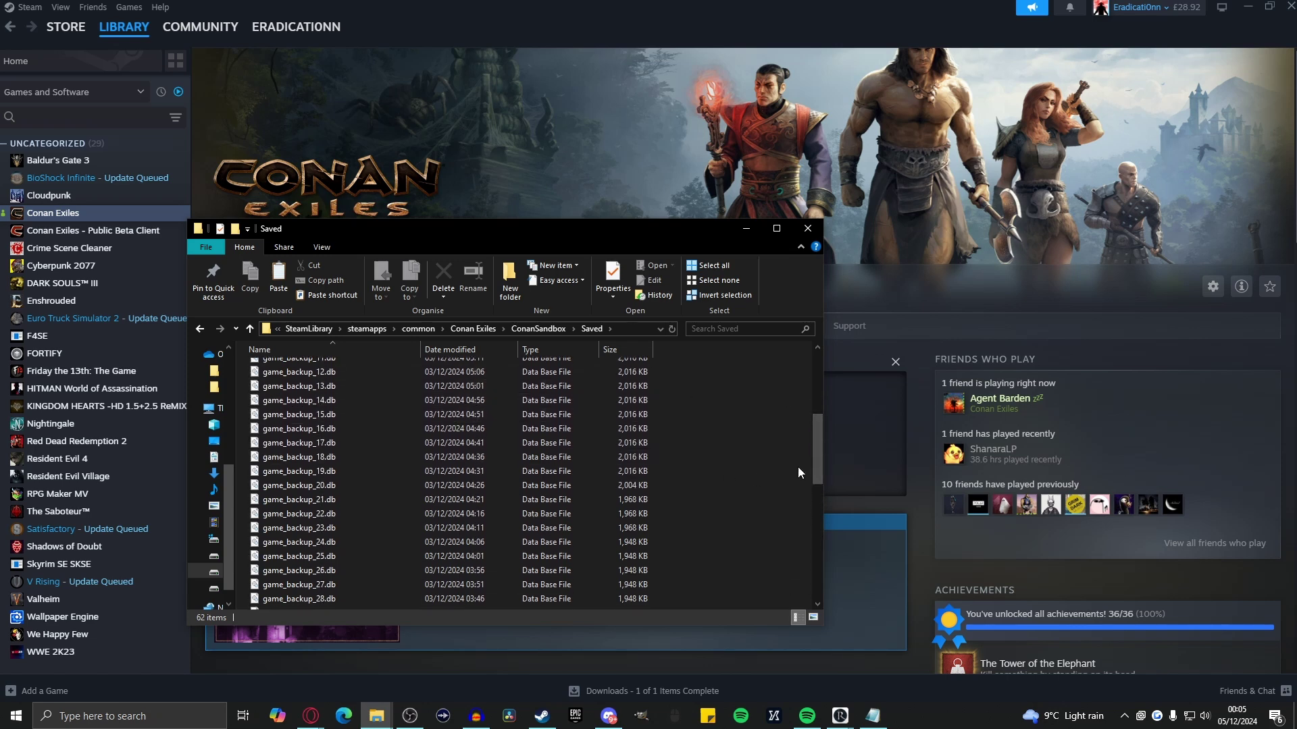
scroll(307, 399, up, 3)
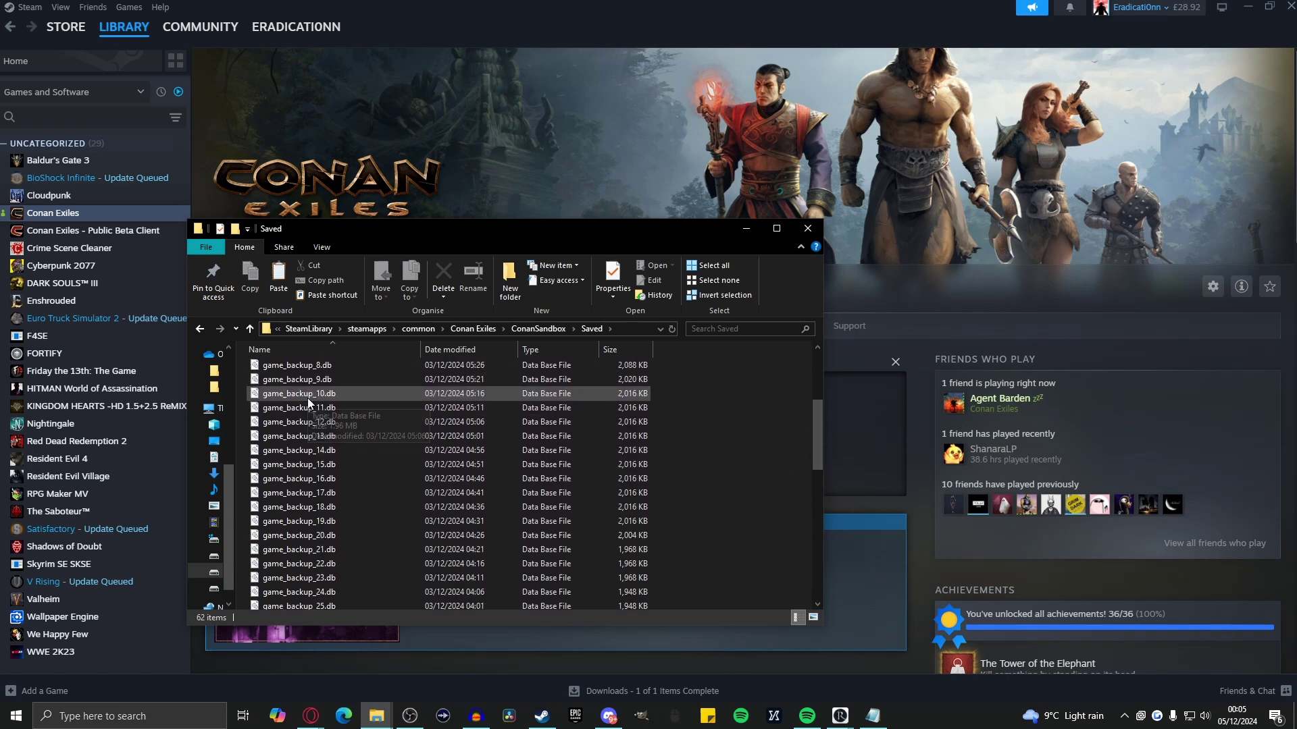
scroll(297, 408, up, 3)
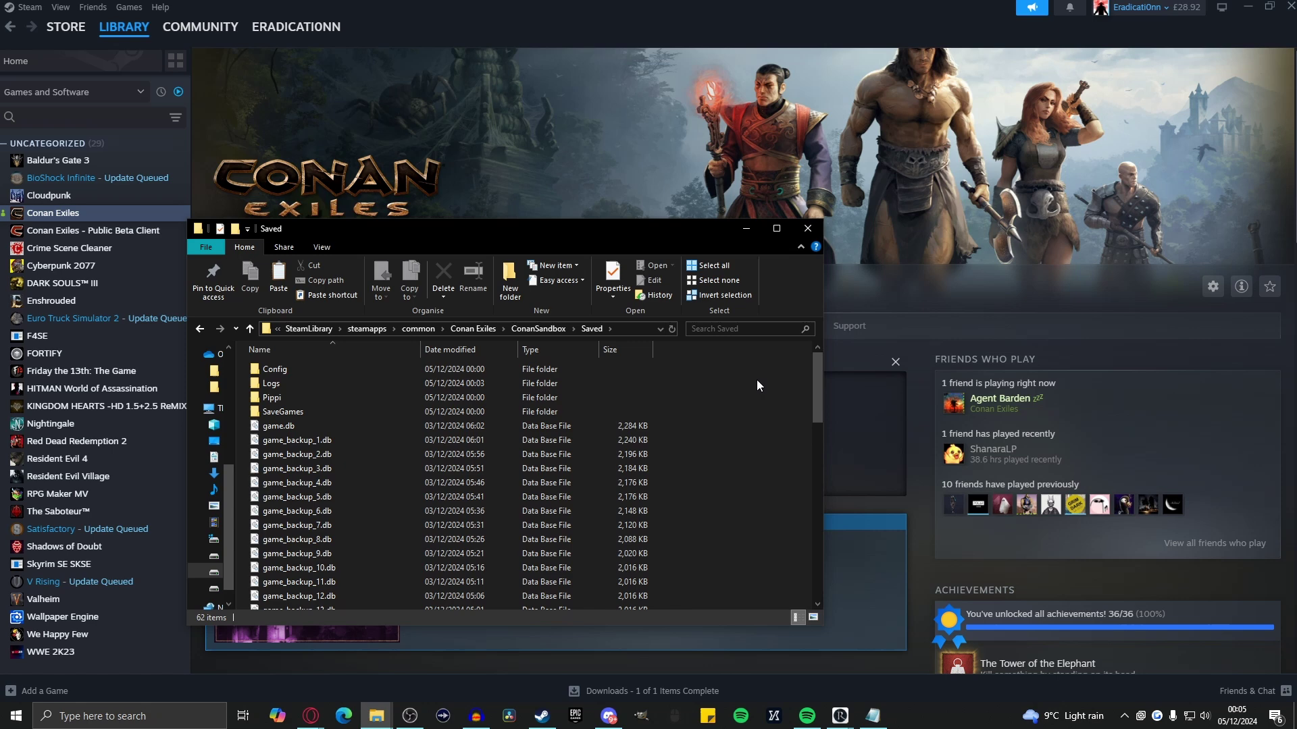
drag(815, 390, 825, 593)
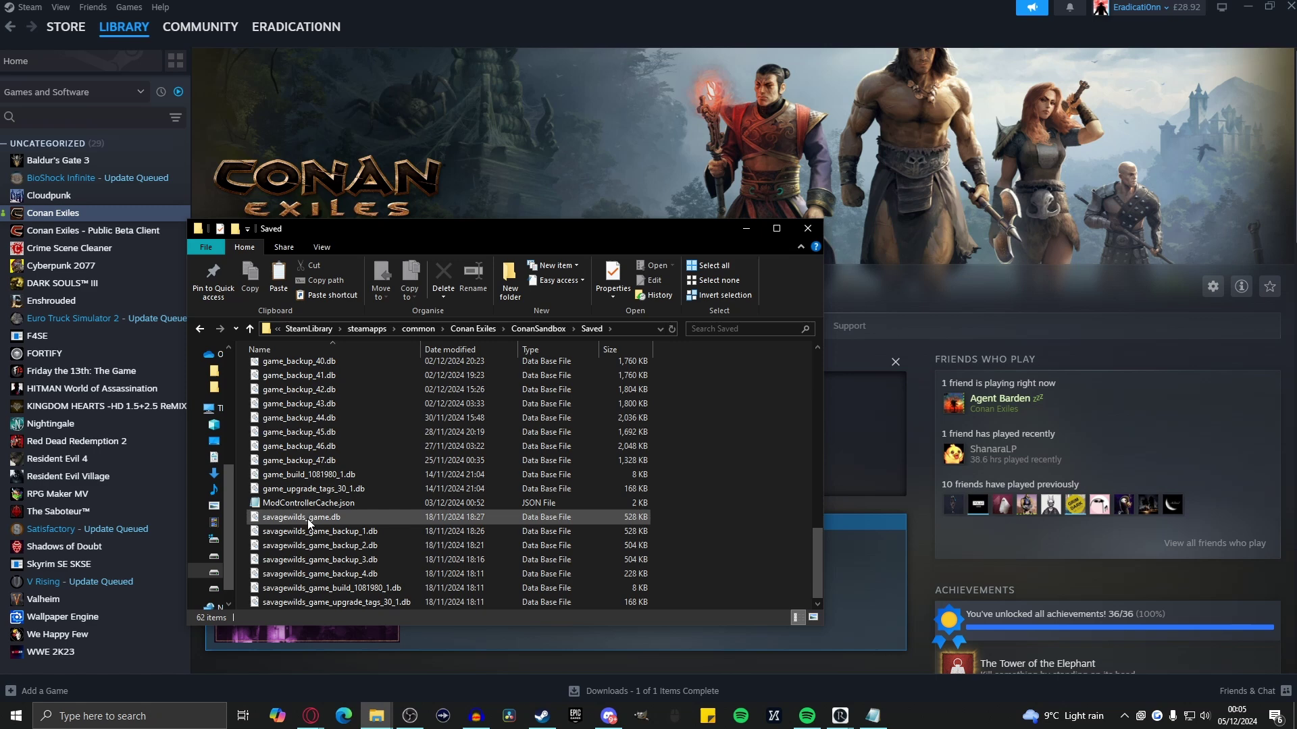
drag(817, 551, 812, 375)
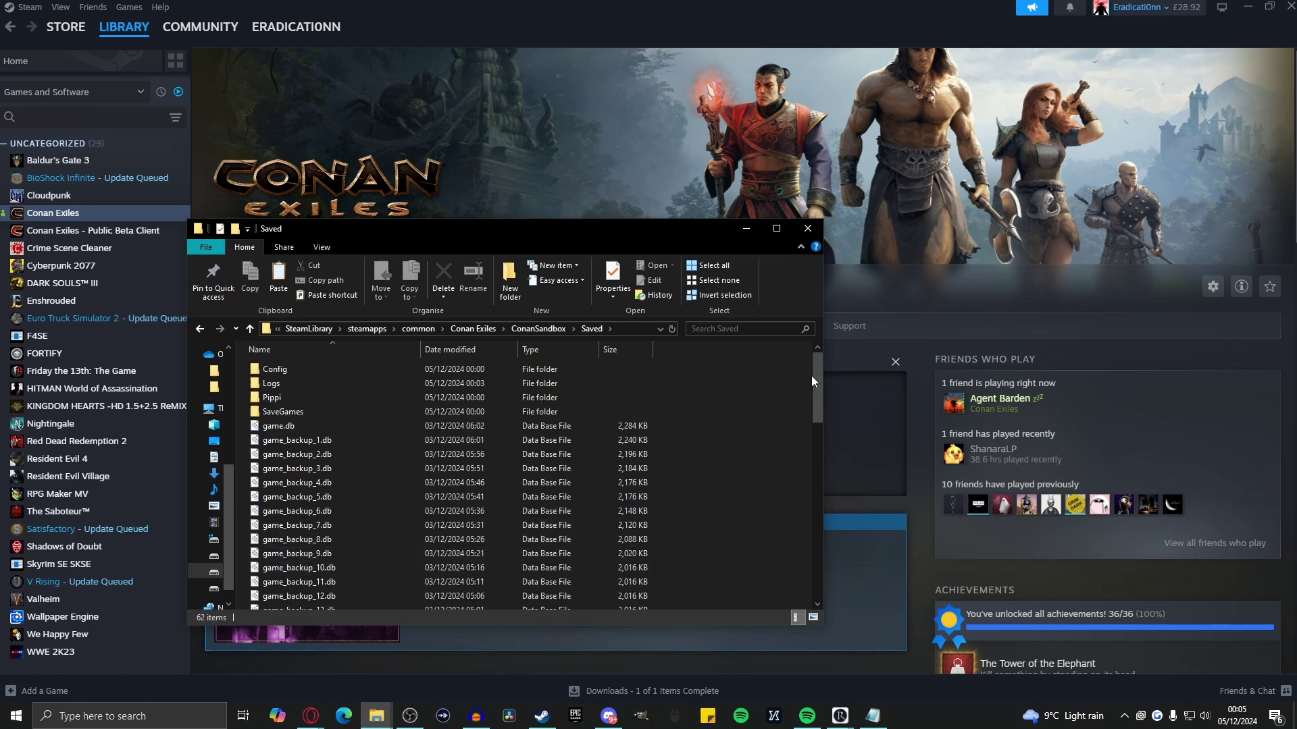
click(535, 329)
Open the Mods folder, then switch to the Conan Save Backup window.
double_click(278, 424)
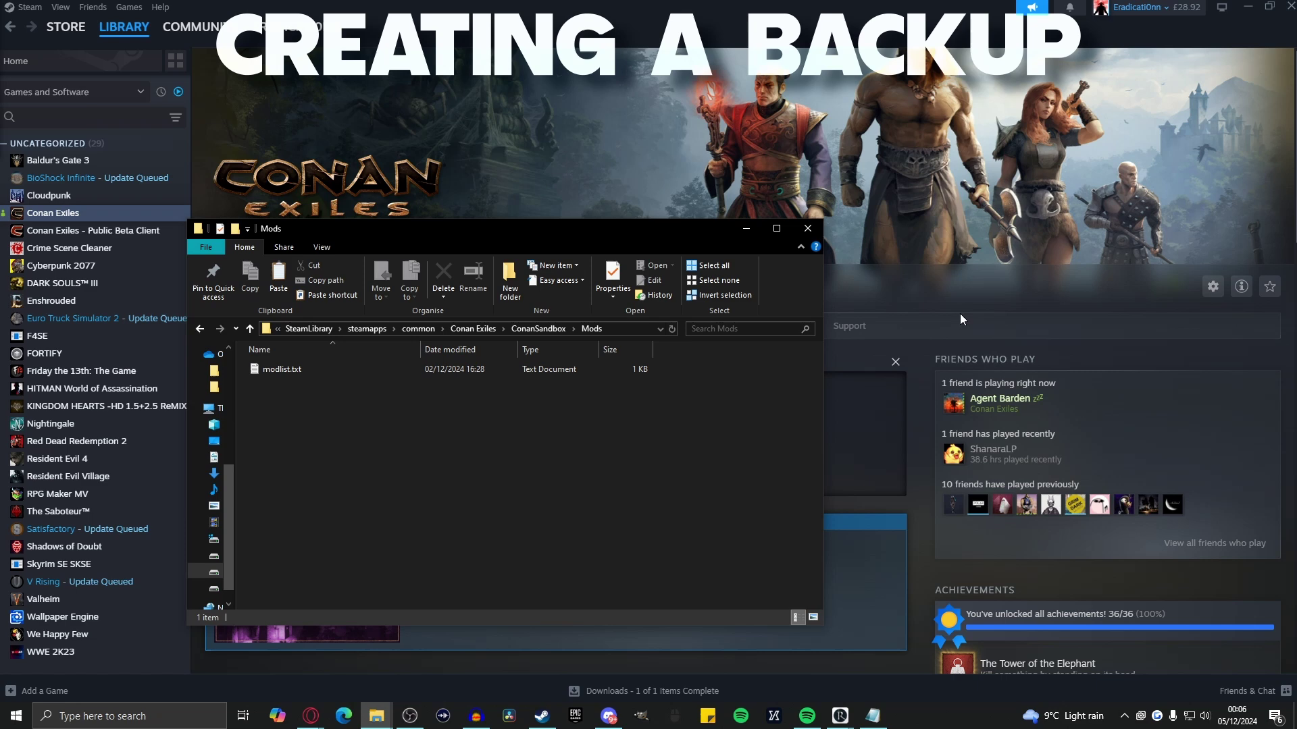
key(alt+Tab)
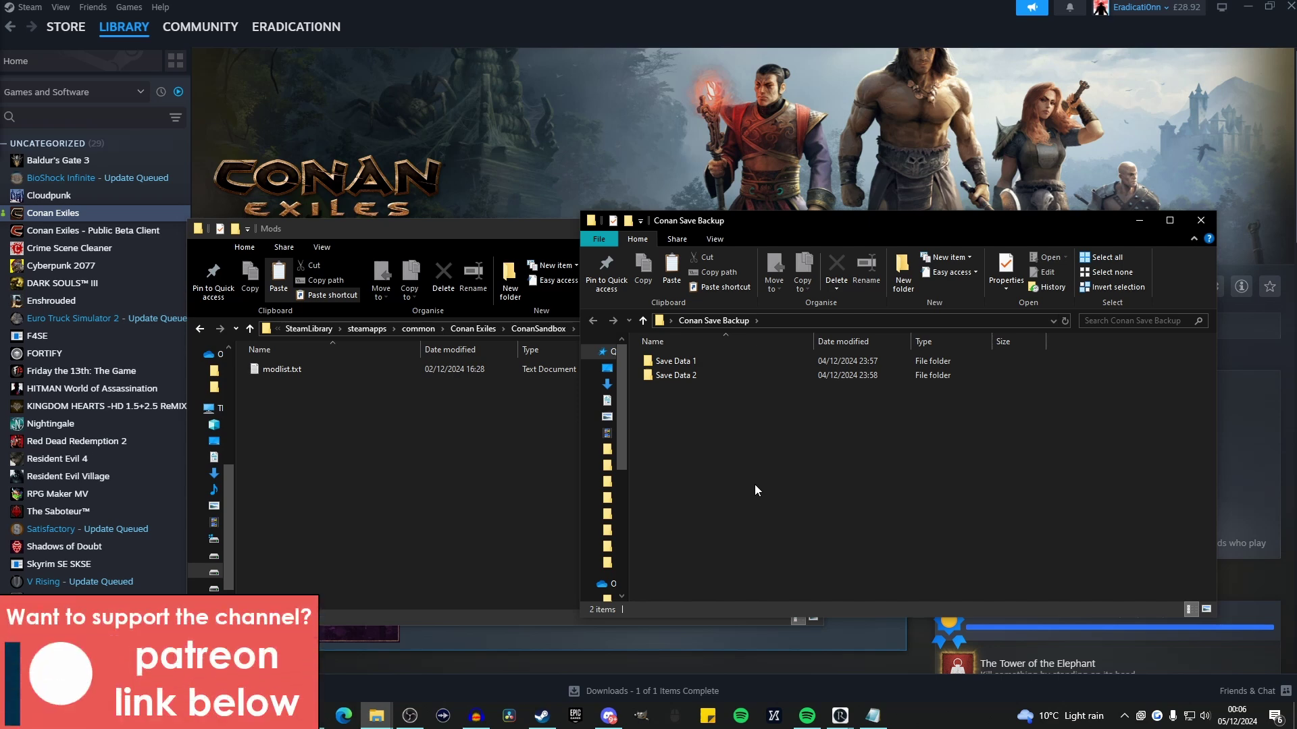
Paste all 62 items from the game's Saved folder into Save Data 1.
click(527, 432)
click(538, 328)
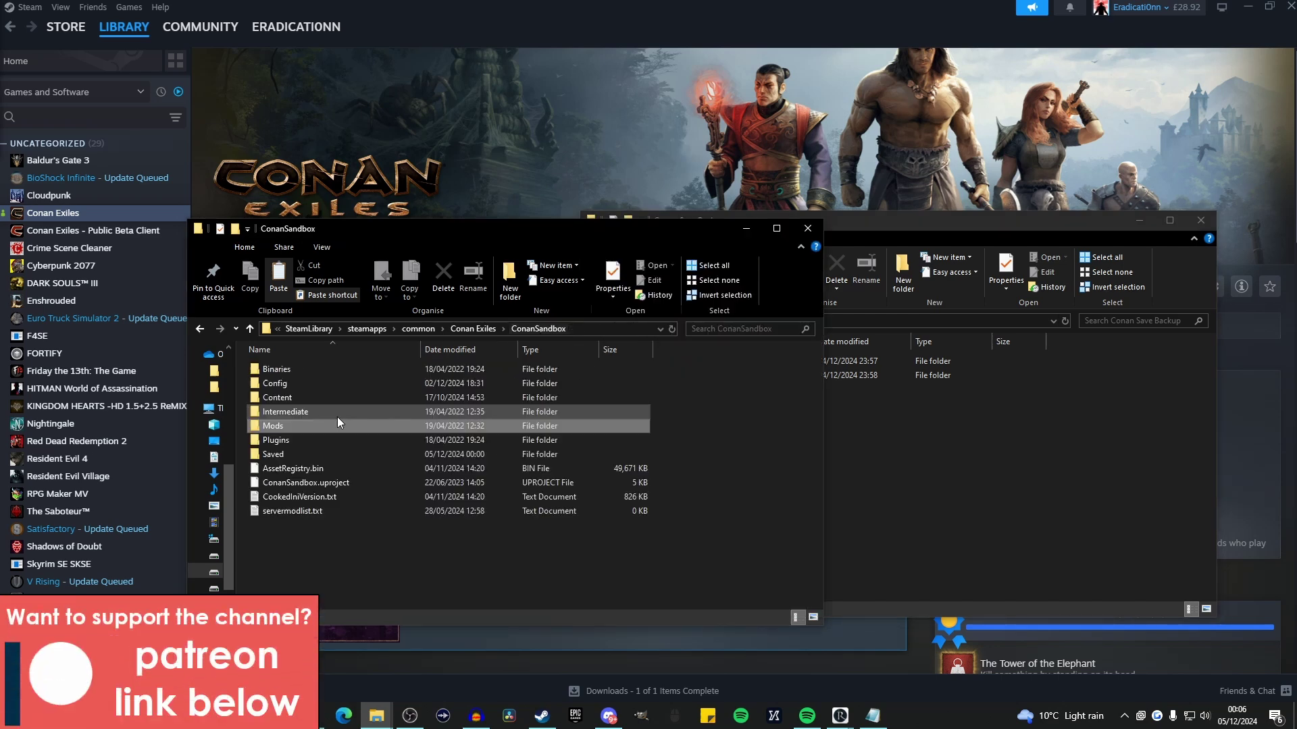
double_click(277, 452)
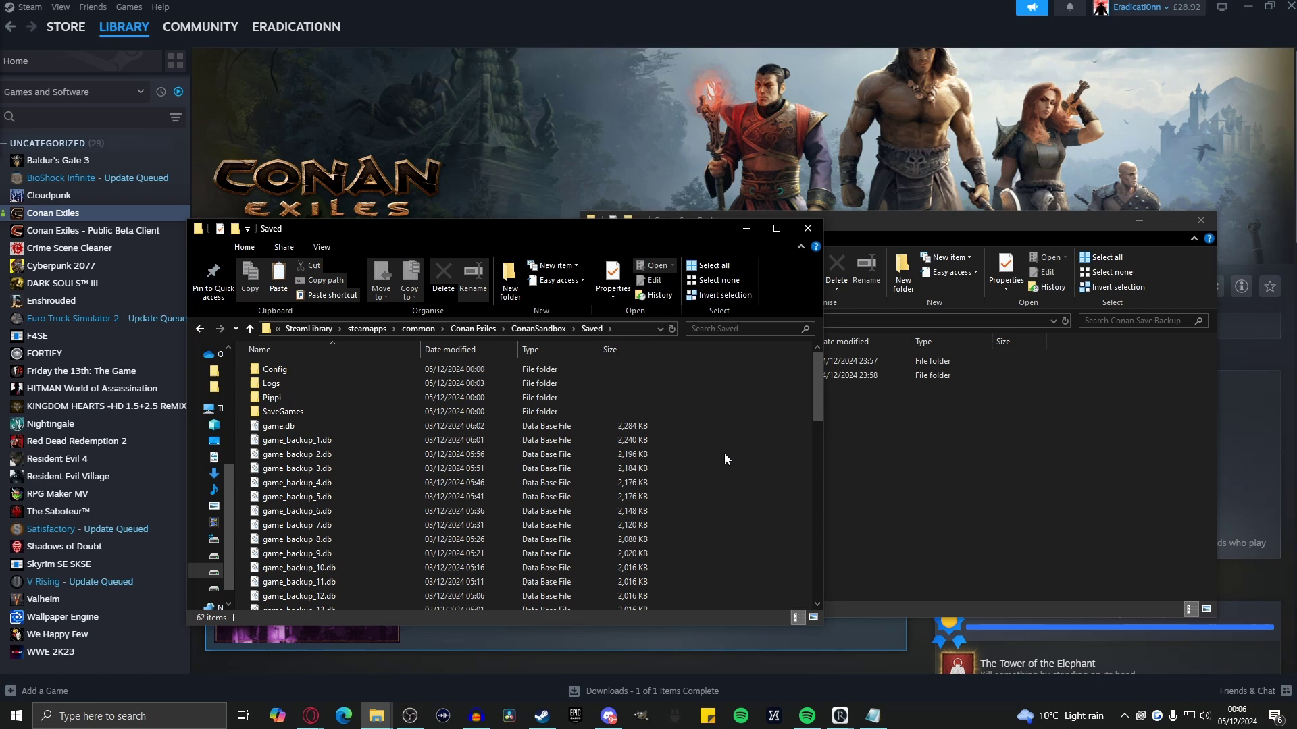
key(ctrl+a)
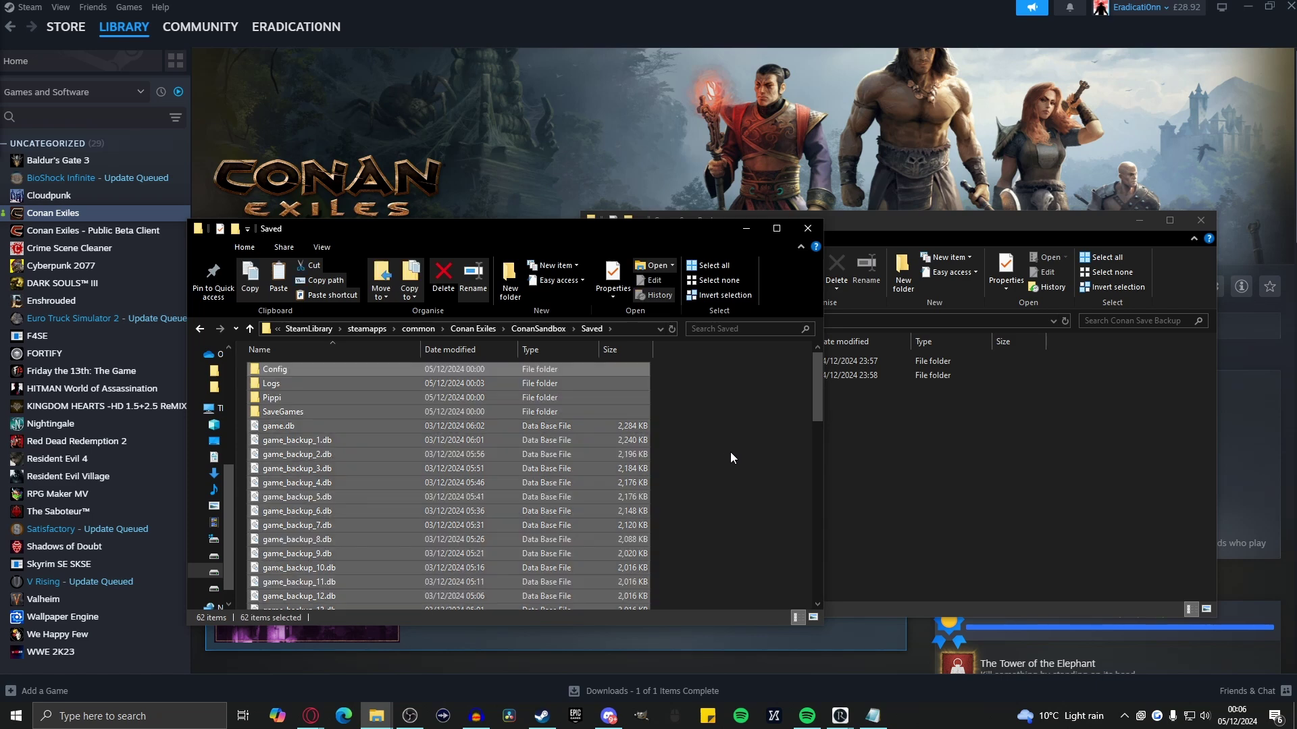
click(959, 472)
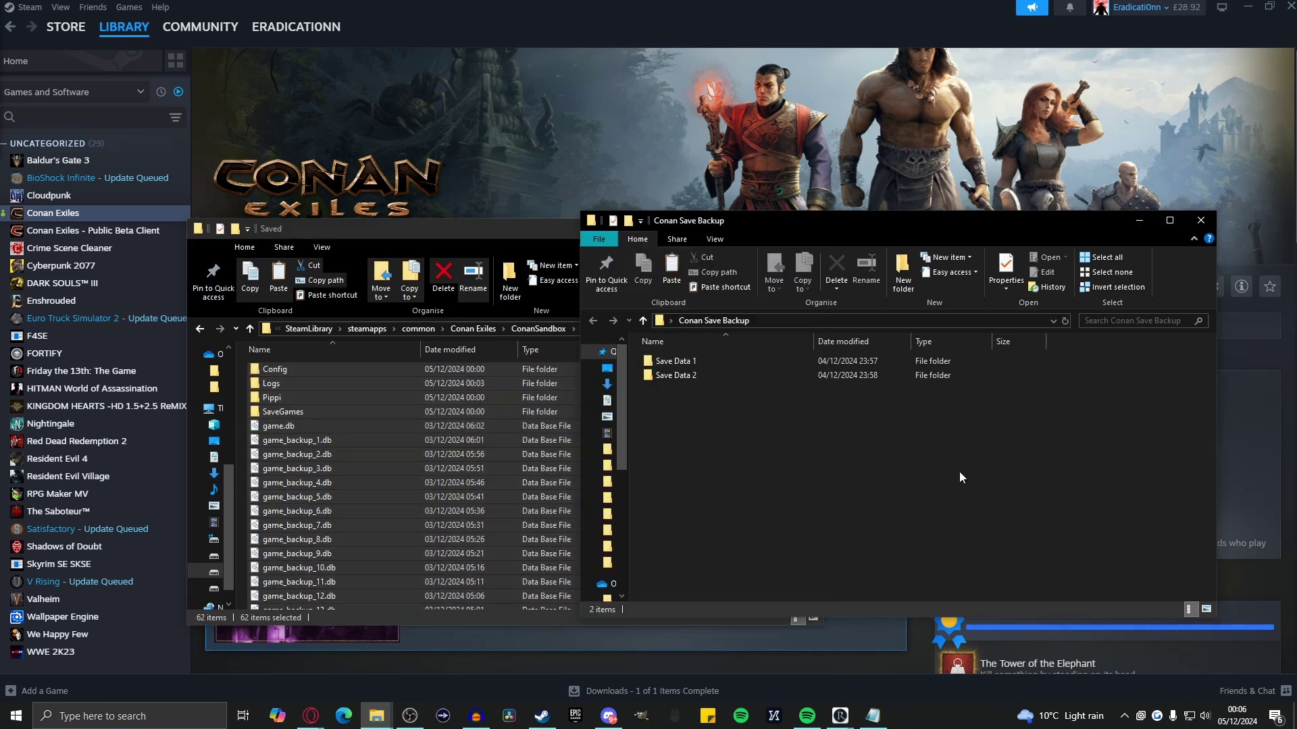
double_click(696, 367)
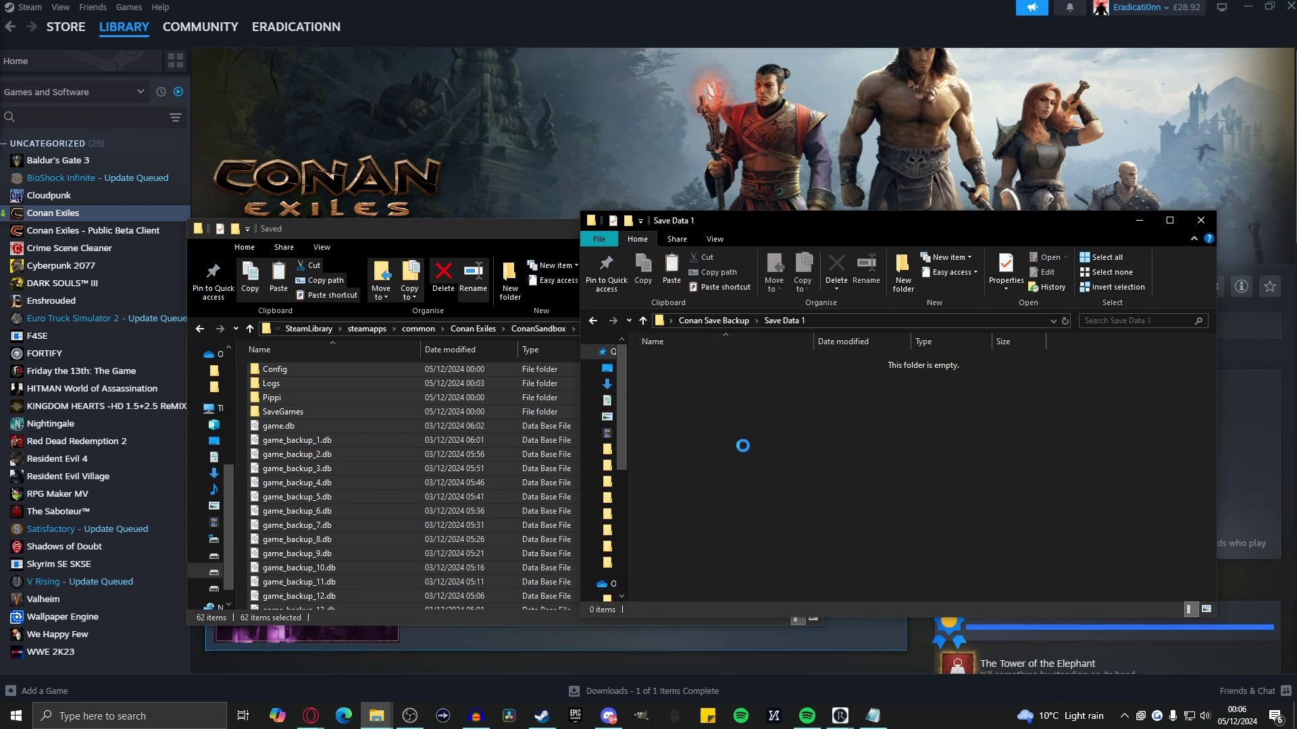
key(ctrl+v)
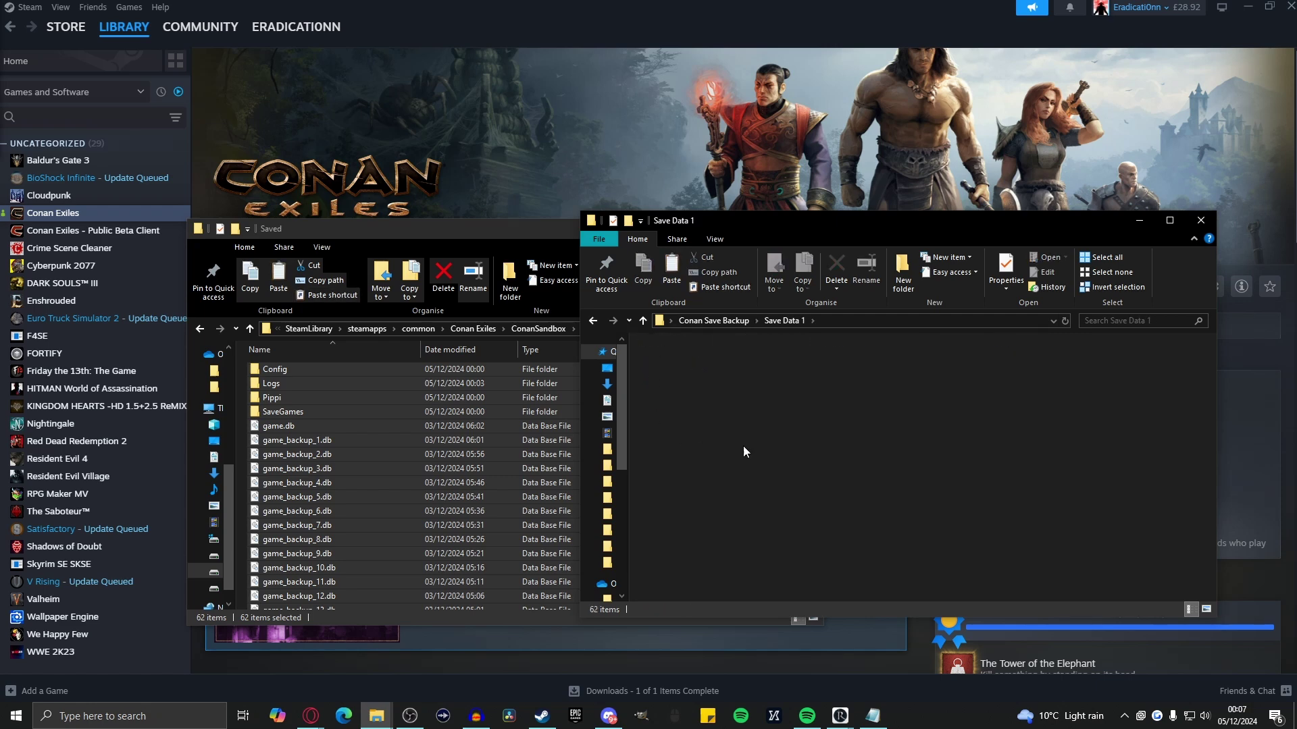
Add modlist.txt from the Mods folder to Save Data 1.
click(545, 326)
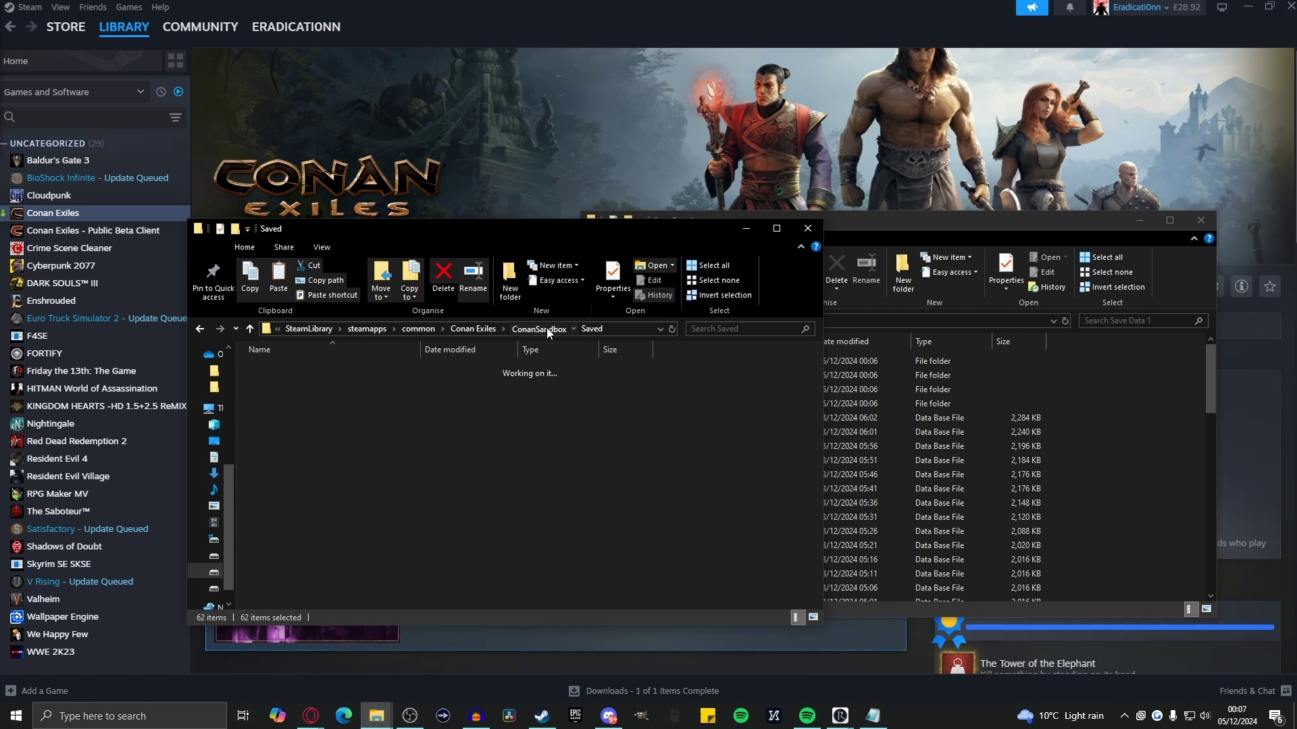
double_click(276, 425)
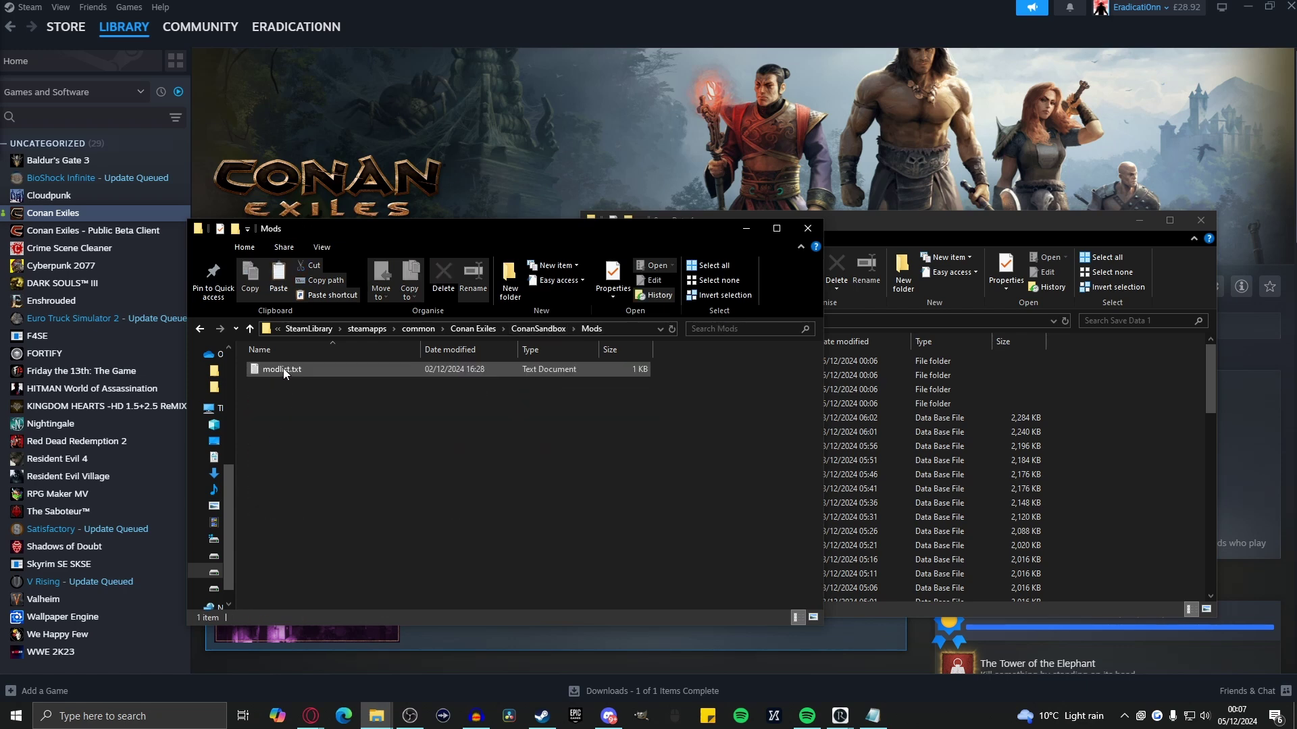
click(1112, 467)
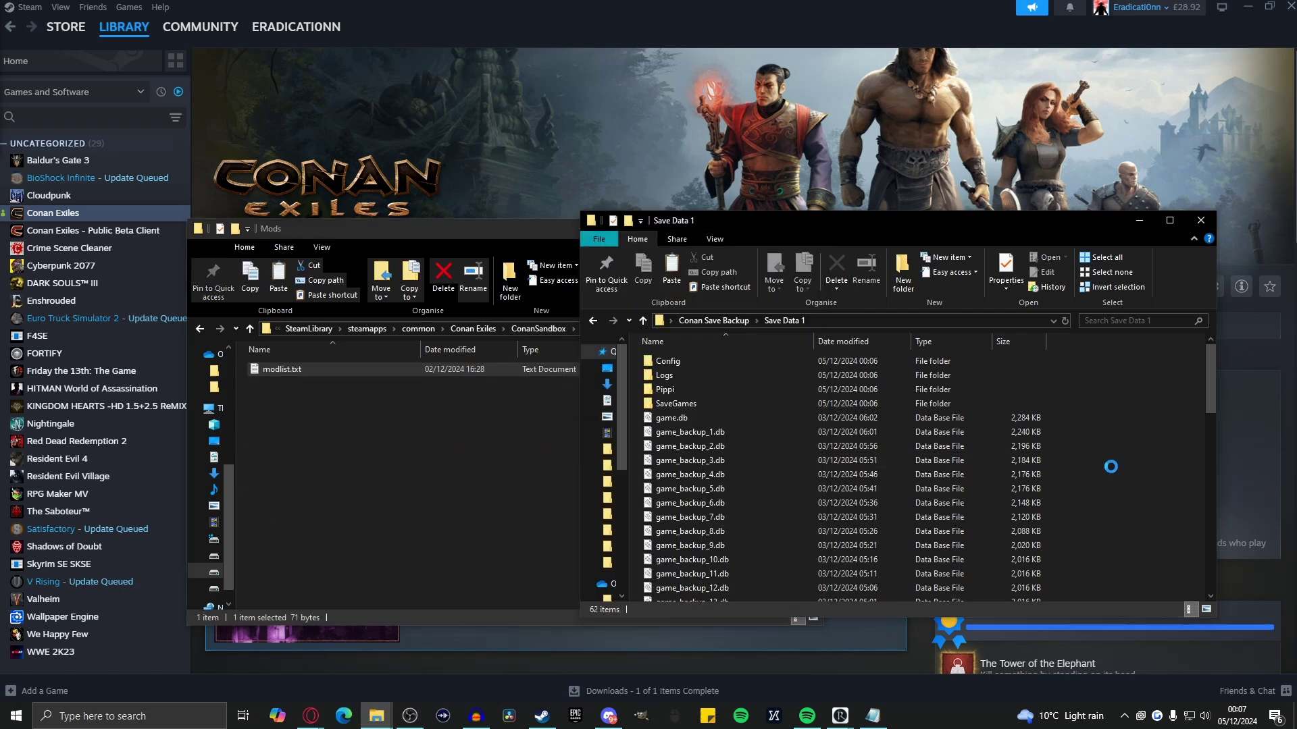
key(ctrl+v)
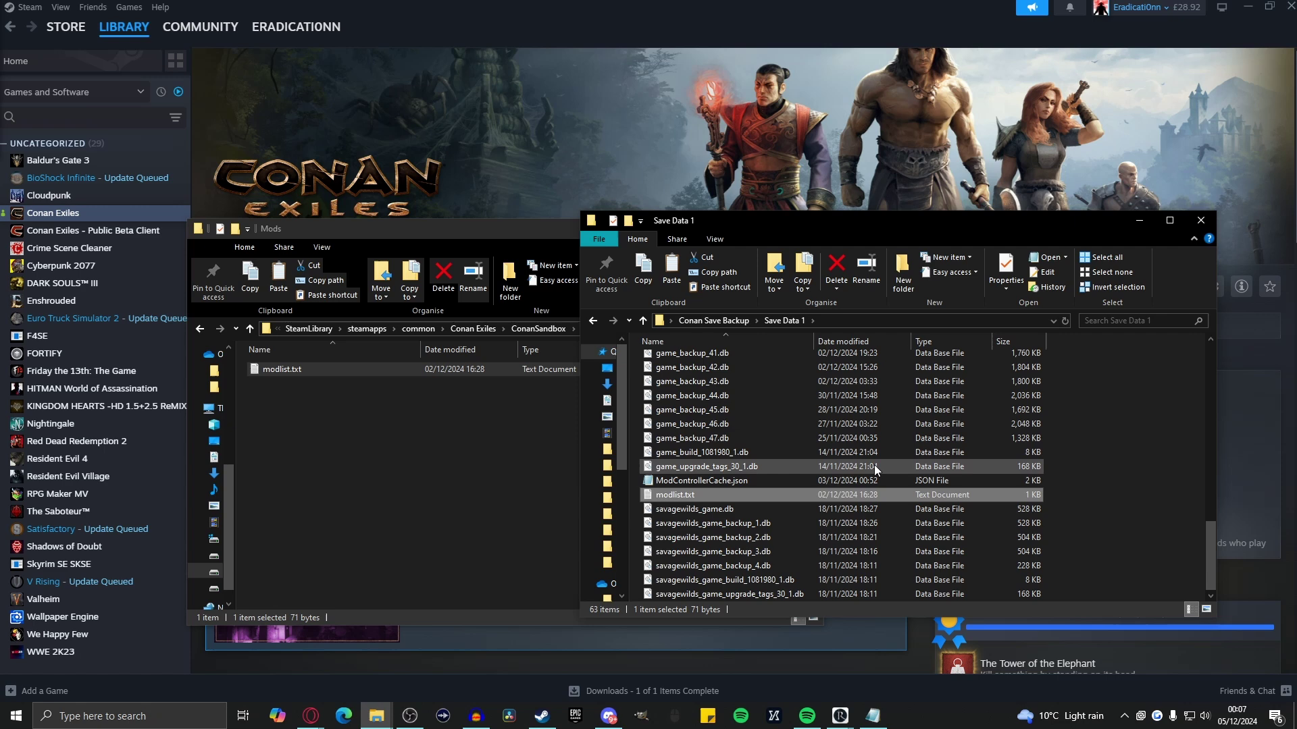
Refresh the Save Data 1 listing and go up to the Conan Save Backup folder.
click(516, 435)
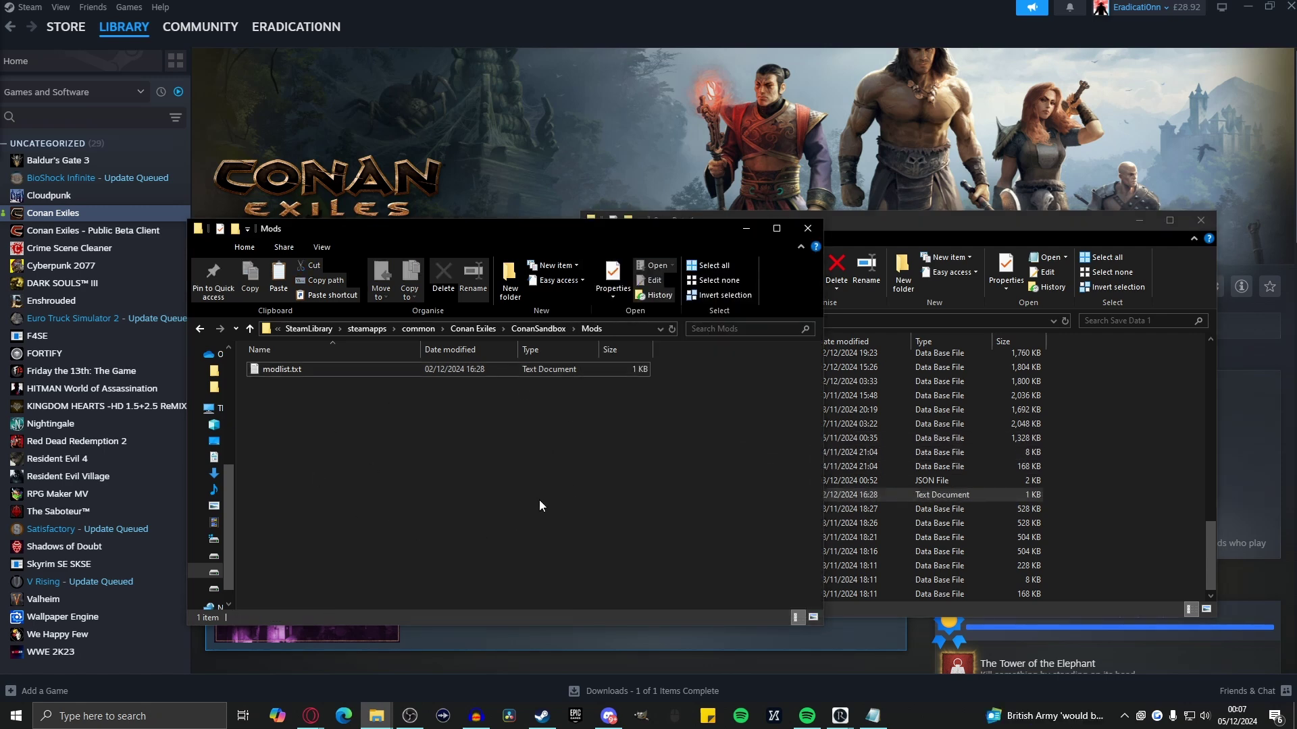
click(1151, 469)
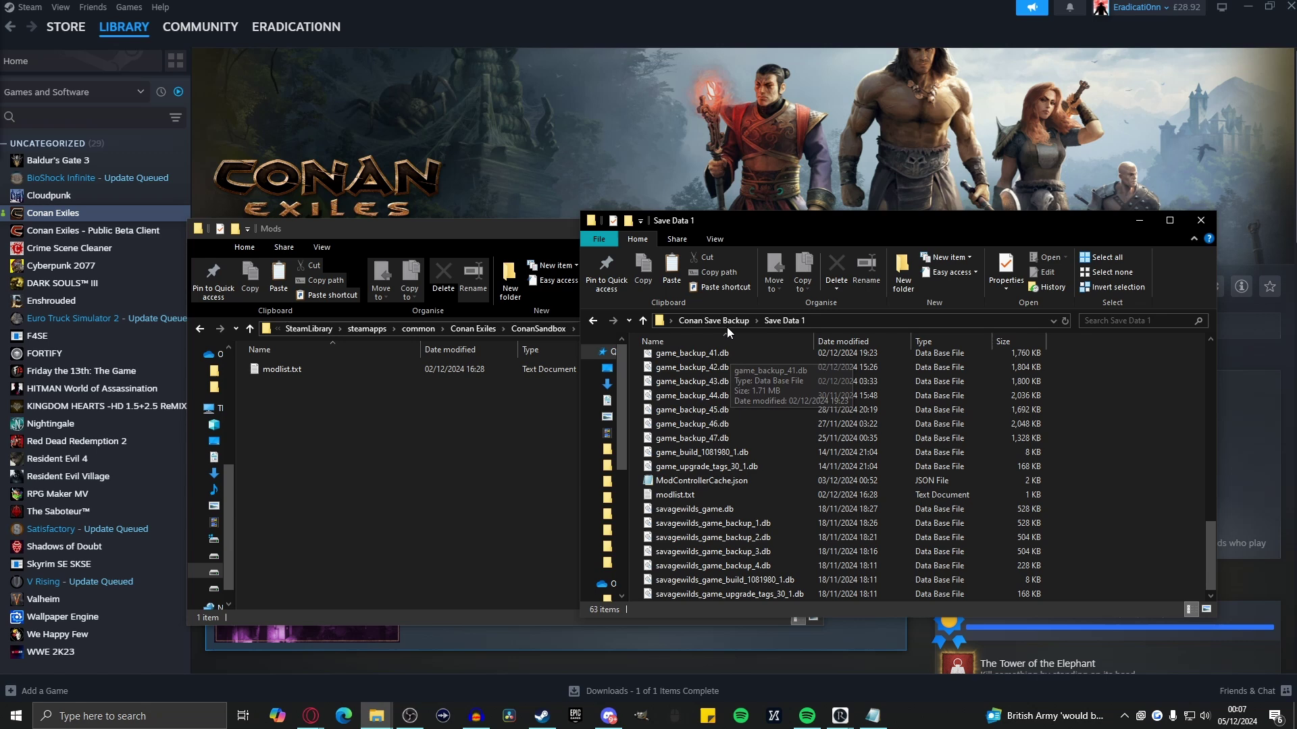
key(F5)
key(alt+Up)
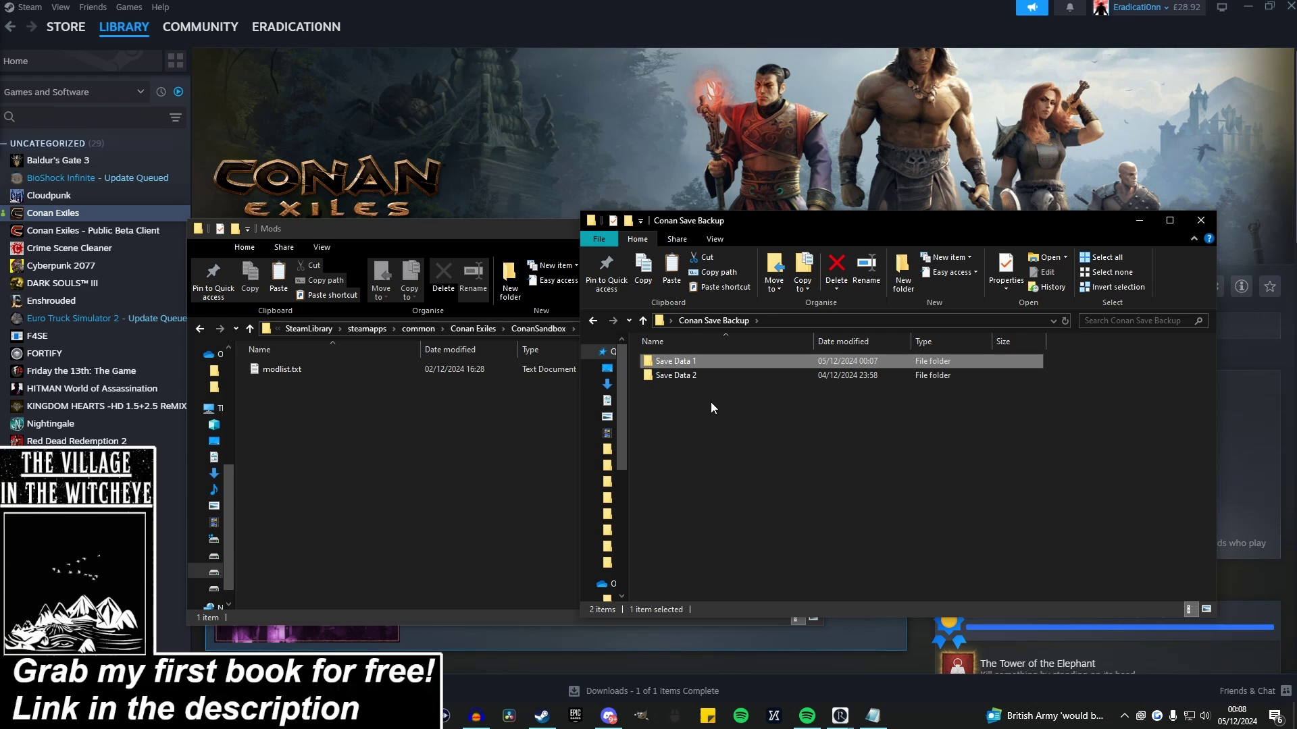
Check Save Data 1, then delete everything in ConanSandbox\Saved except the Config folder.
click(1000, 516)
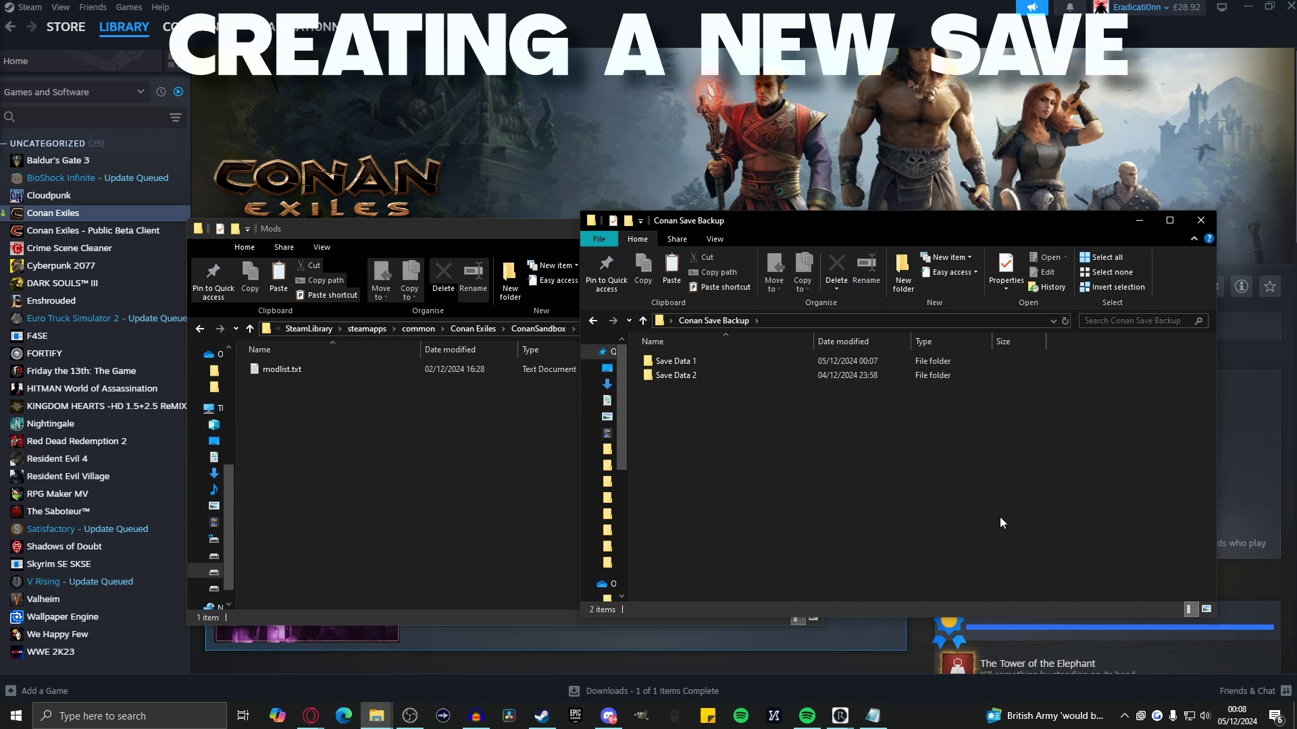
double_click(702, 366)
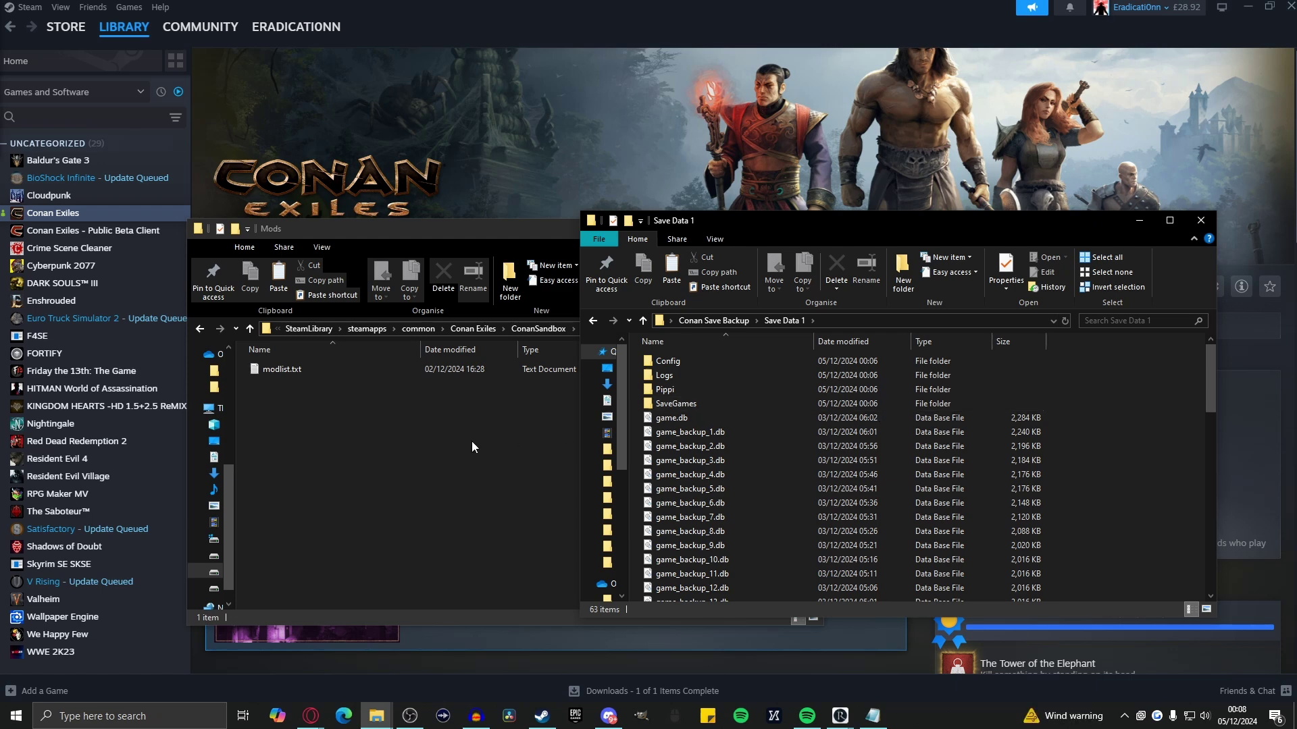
click(541, 327)
click(544, 330)
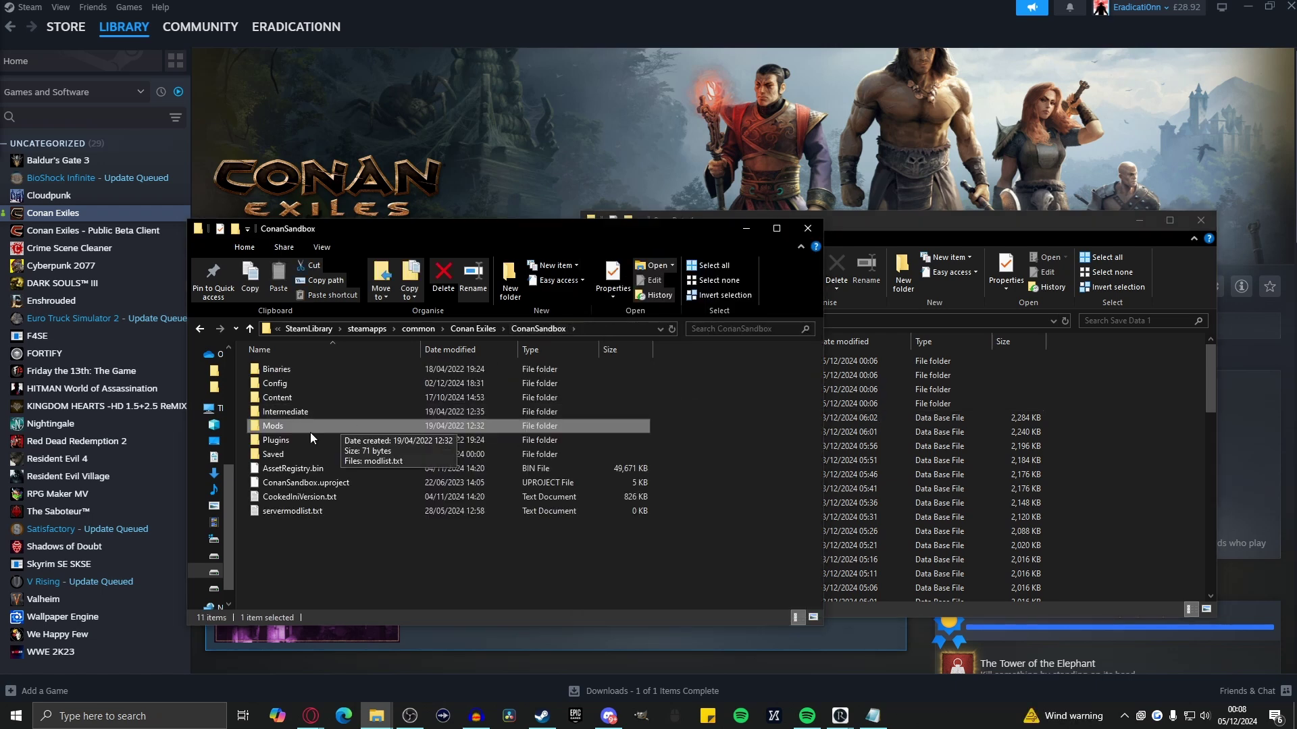
double_click(272, 452)
key(ctrl+a)
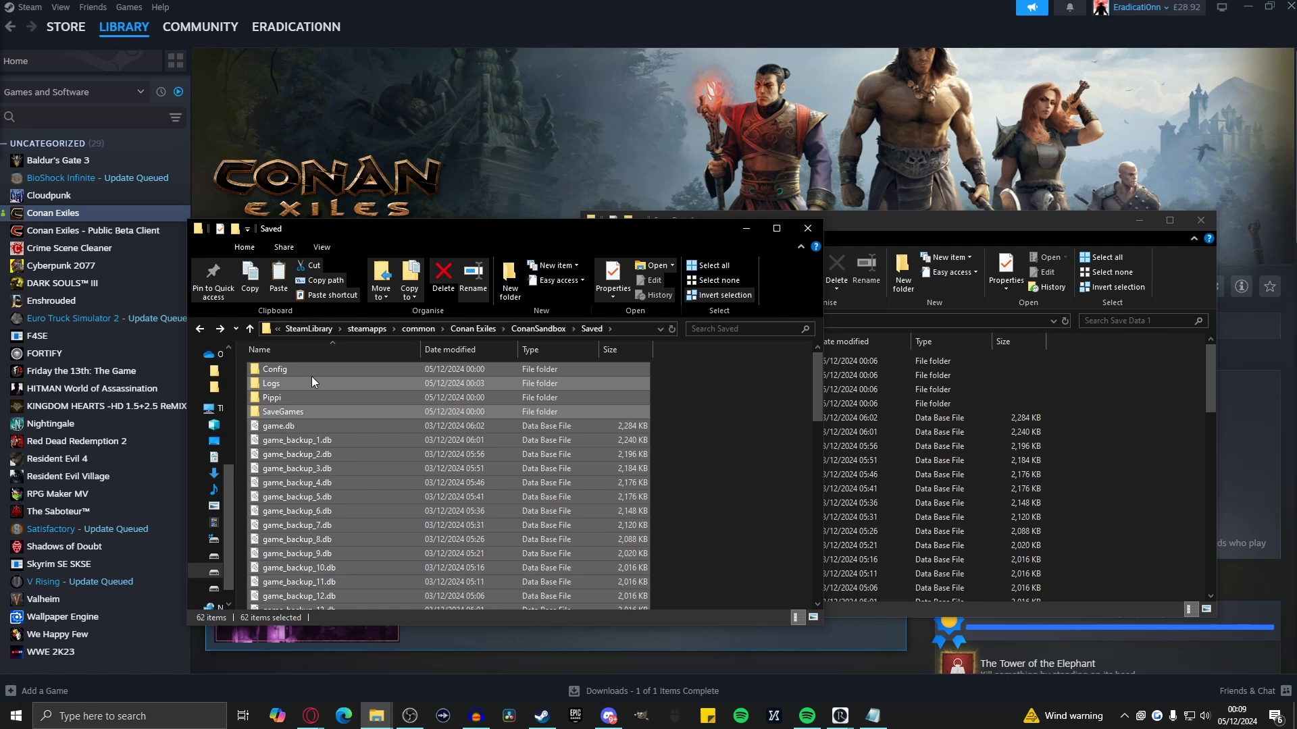
ctrl+click(285, 370)
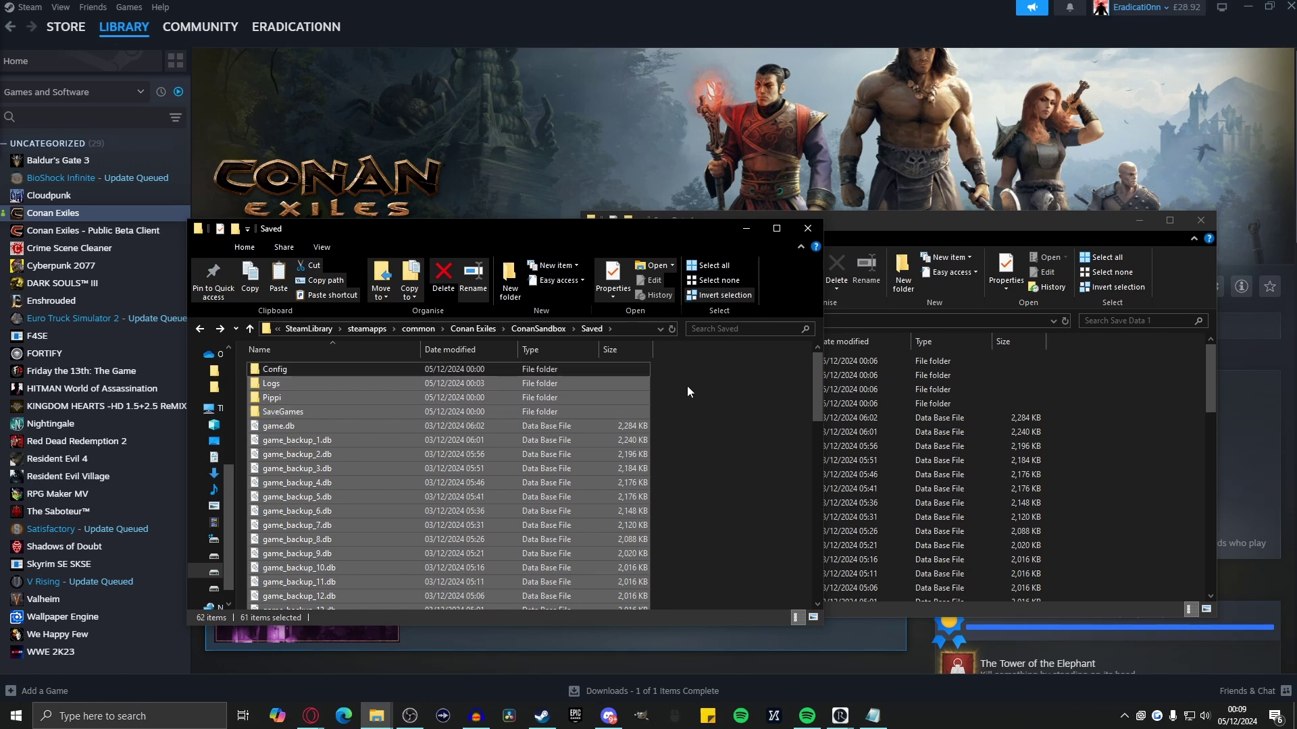
key(Delete)
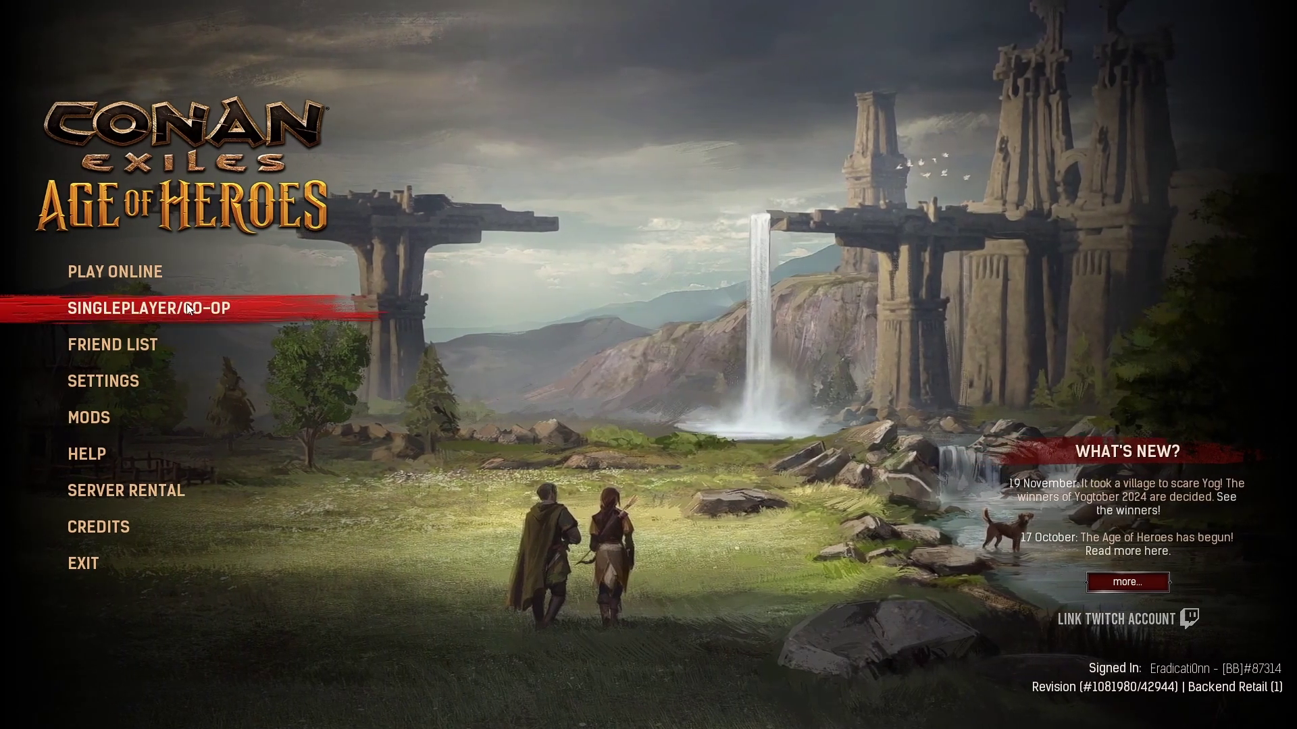
Start a single-player session from SINGLEPLAYER/CO-OP to generate fresh save files.
click(188, 309)
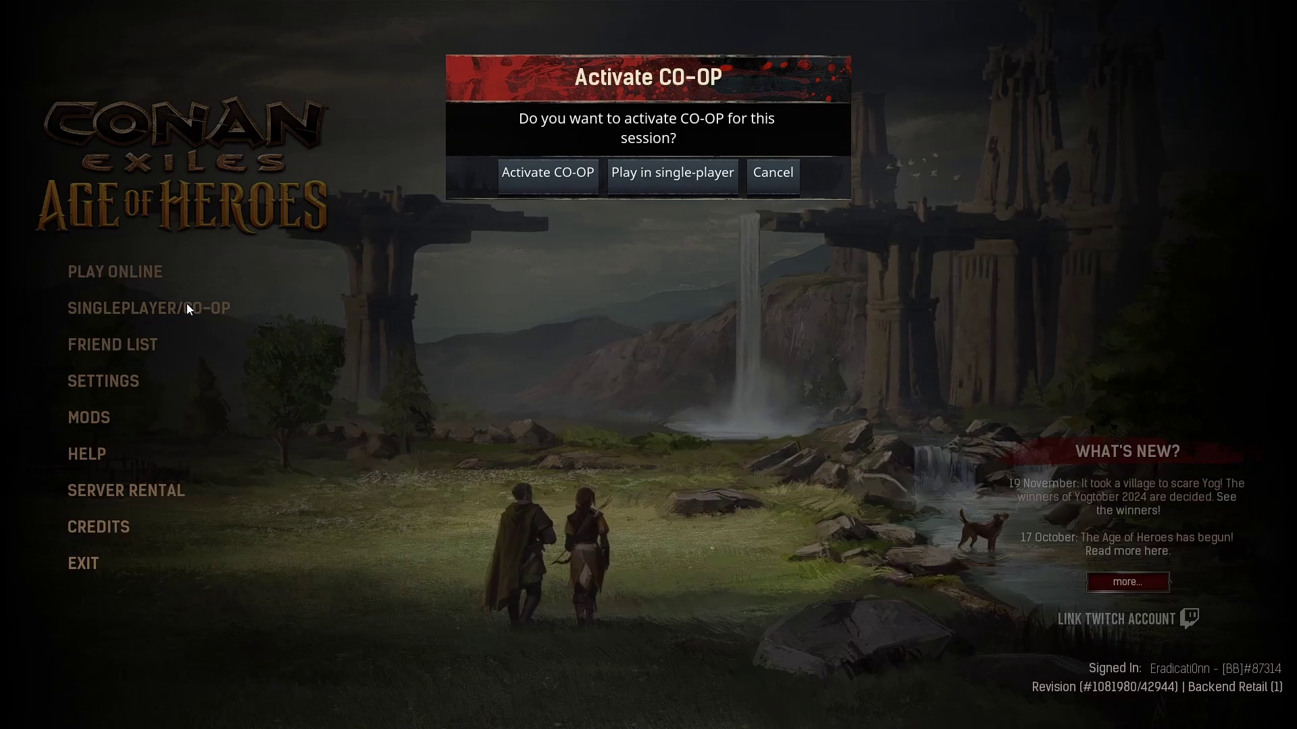
click(659, 176)
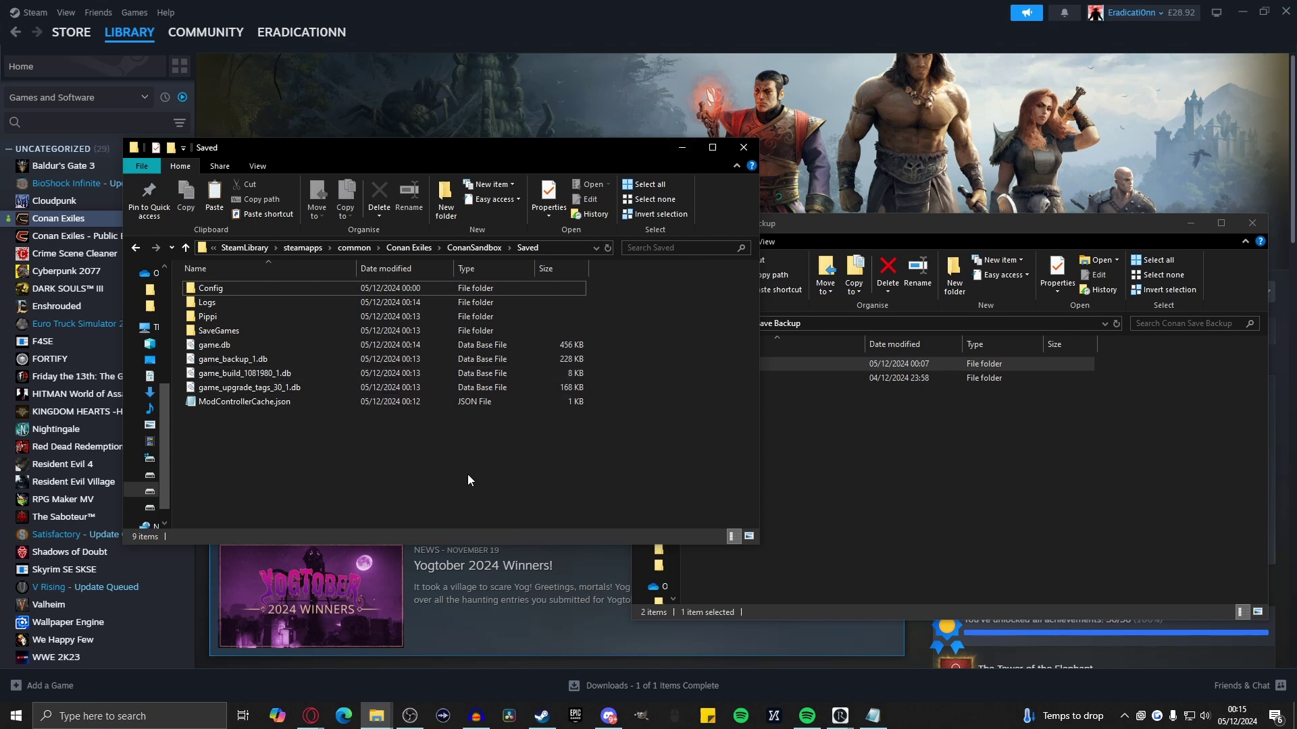
Open the game's local files from Steam with Manage > Browse local files.
right_click(53, 225)
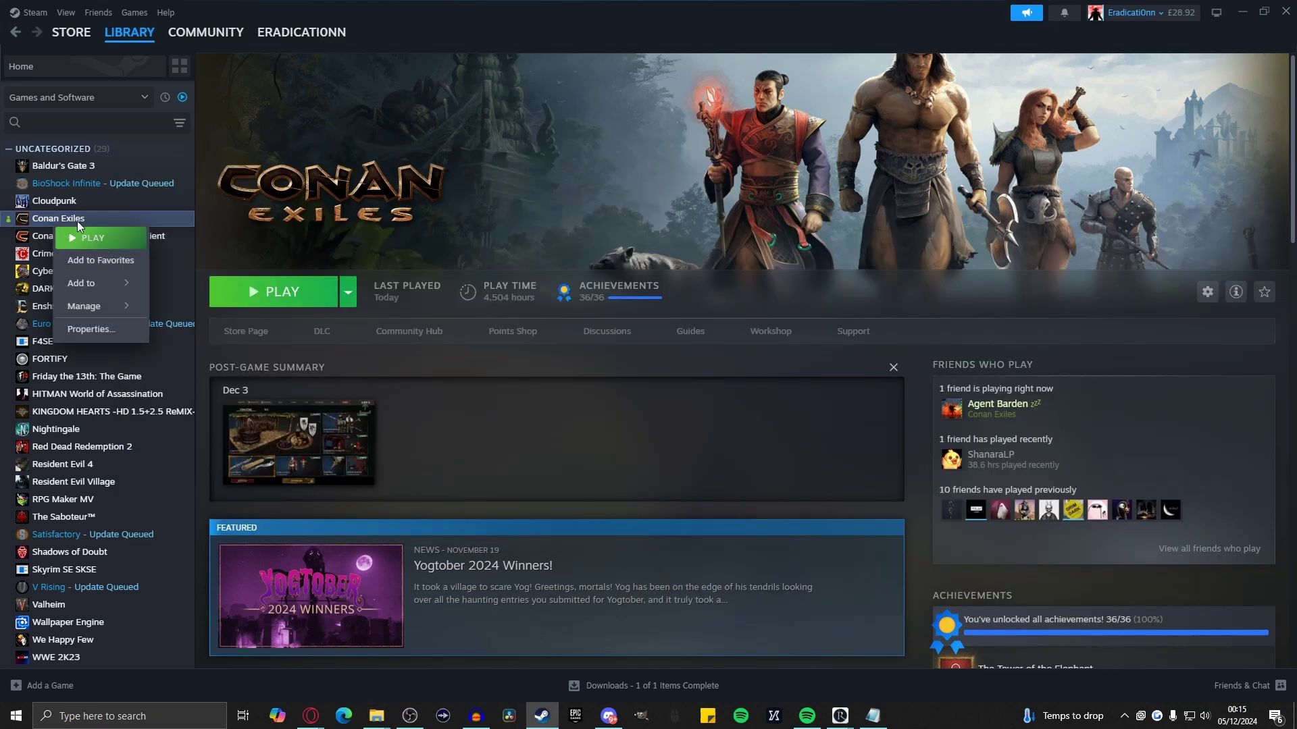
mouse_move(112, 308)
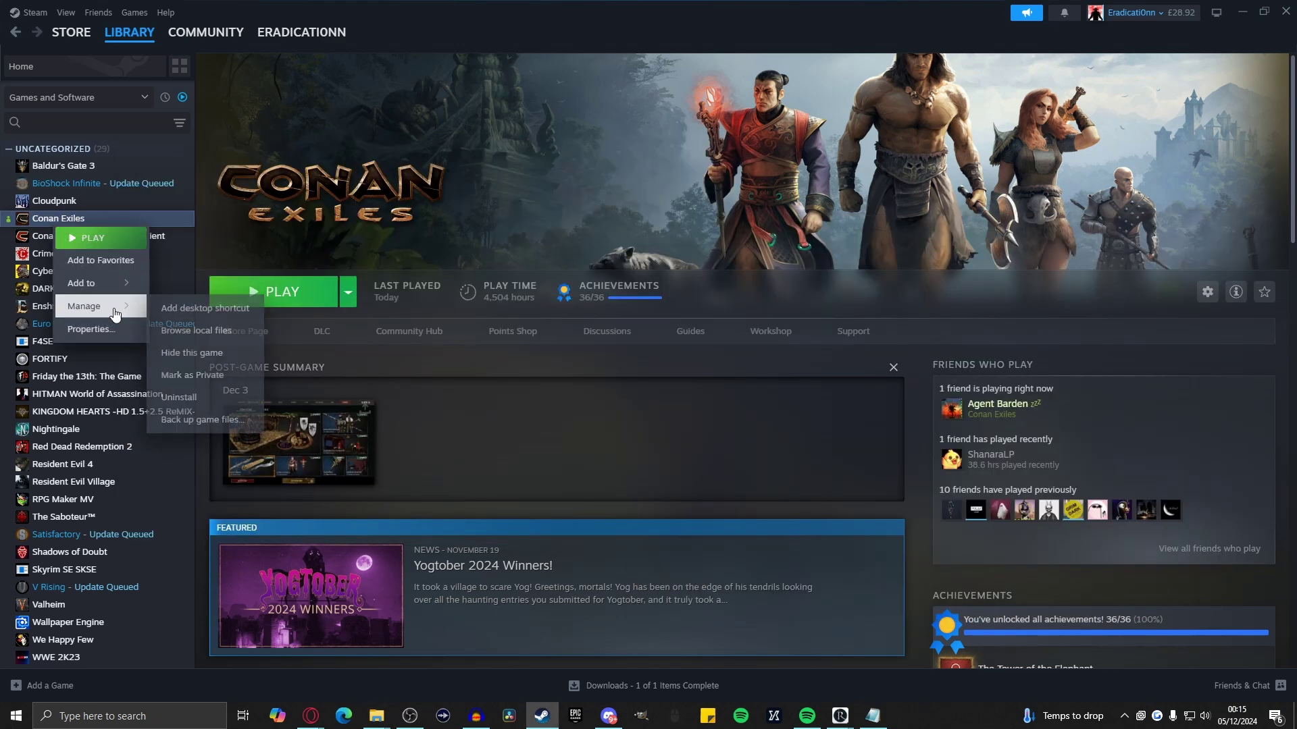
click(193, 332)
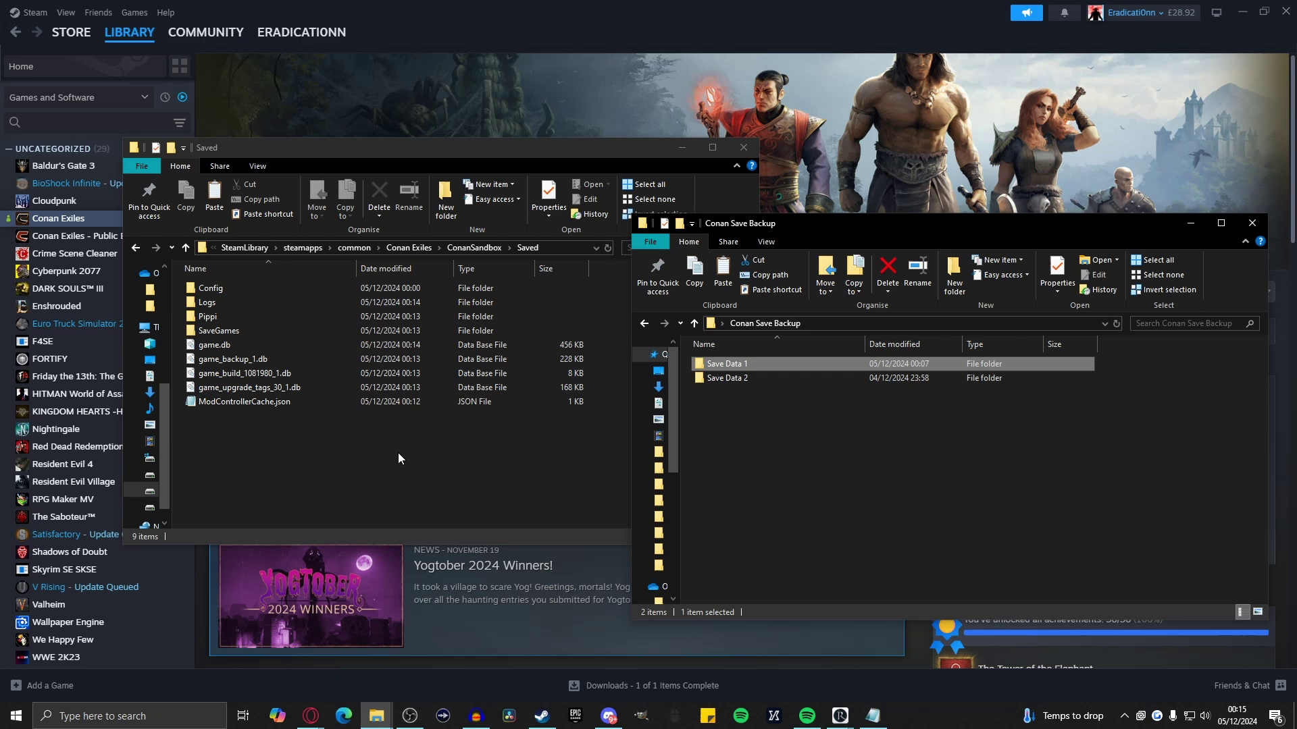
Copy the Saved folder's nine items, including game.db, into the empty Save Data 2 folder.
double_click(764, 377)
click(474, 453)
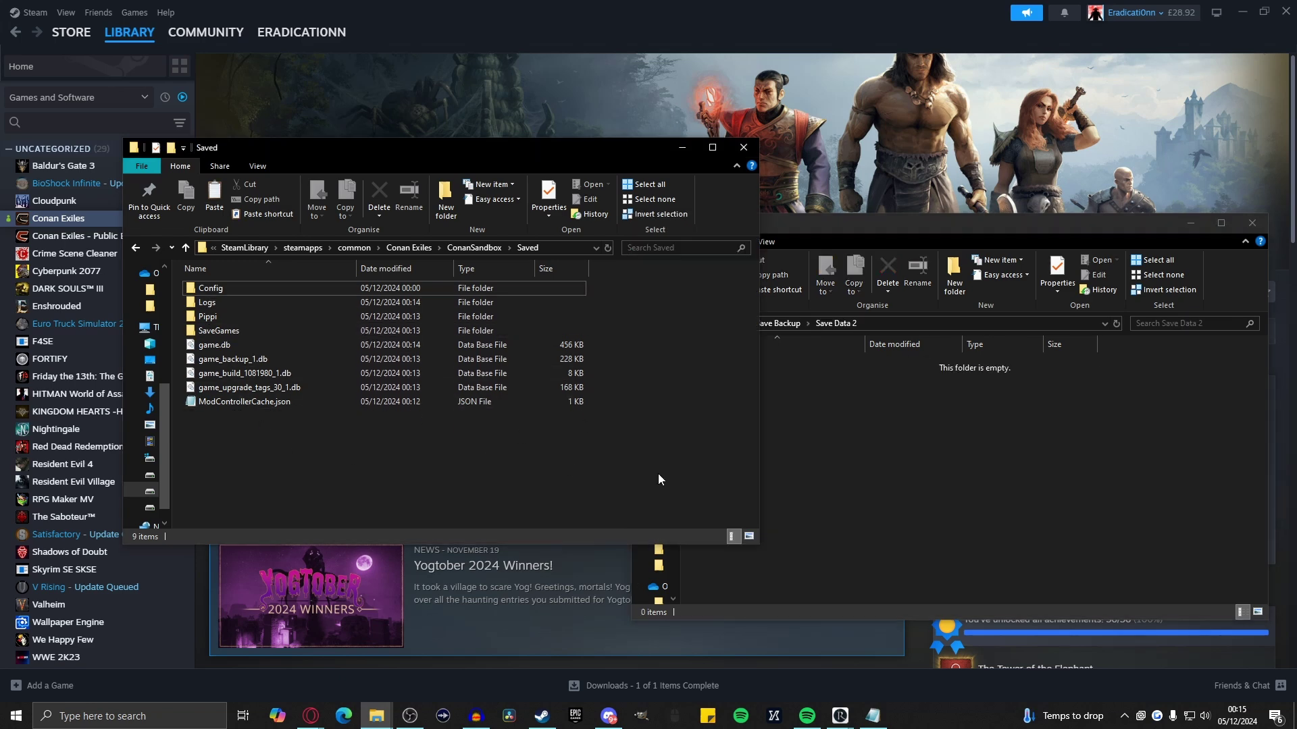
key(ctrl+a)
key(ctrl+c)
click(955, 473)
key(ctrl+v)
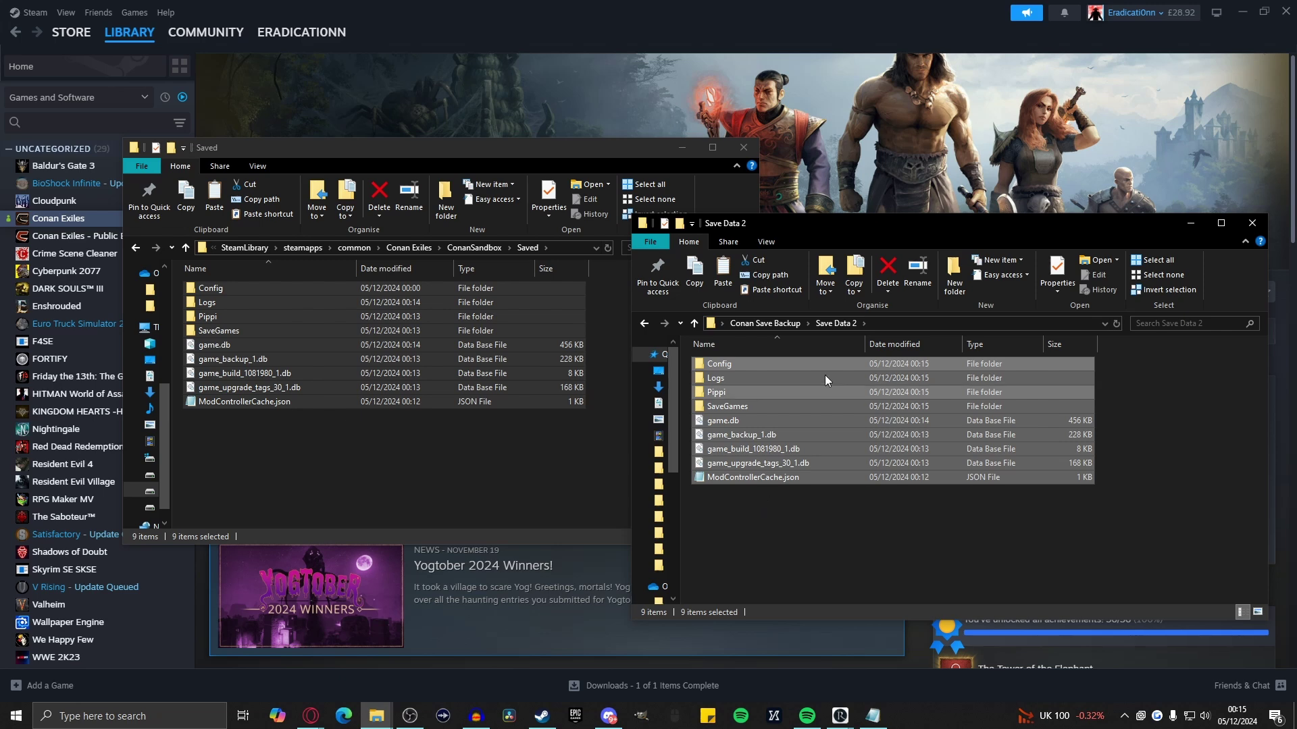
click(436, 473)
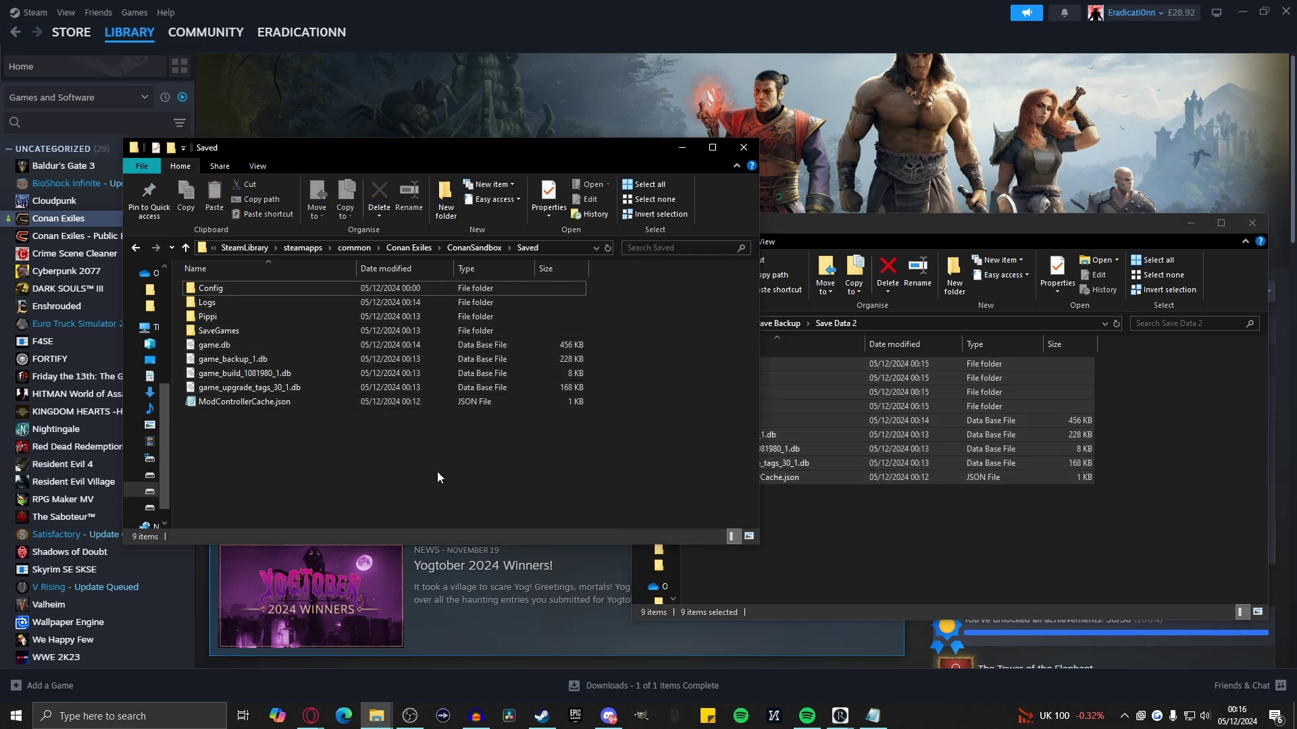
Reopen ConanSandbox\Saved and delete all its contents except the Config folder.
click(488, 247)
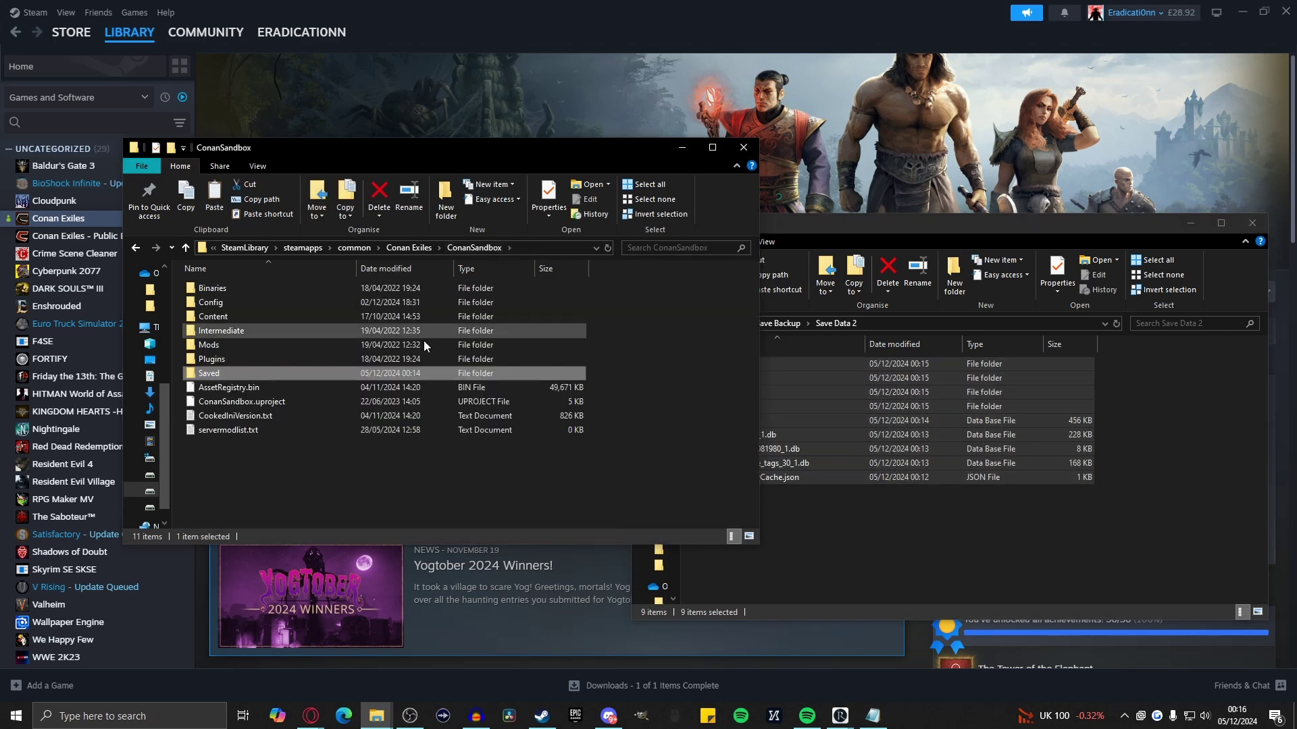
double_click(293, 373)
drag(427, 448, 255, 309)
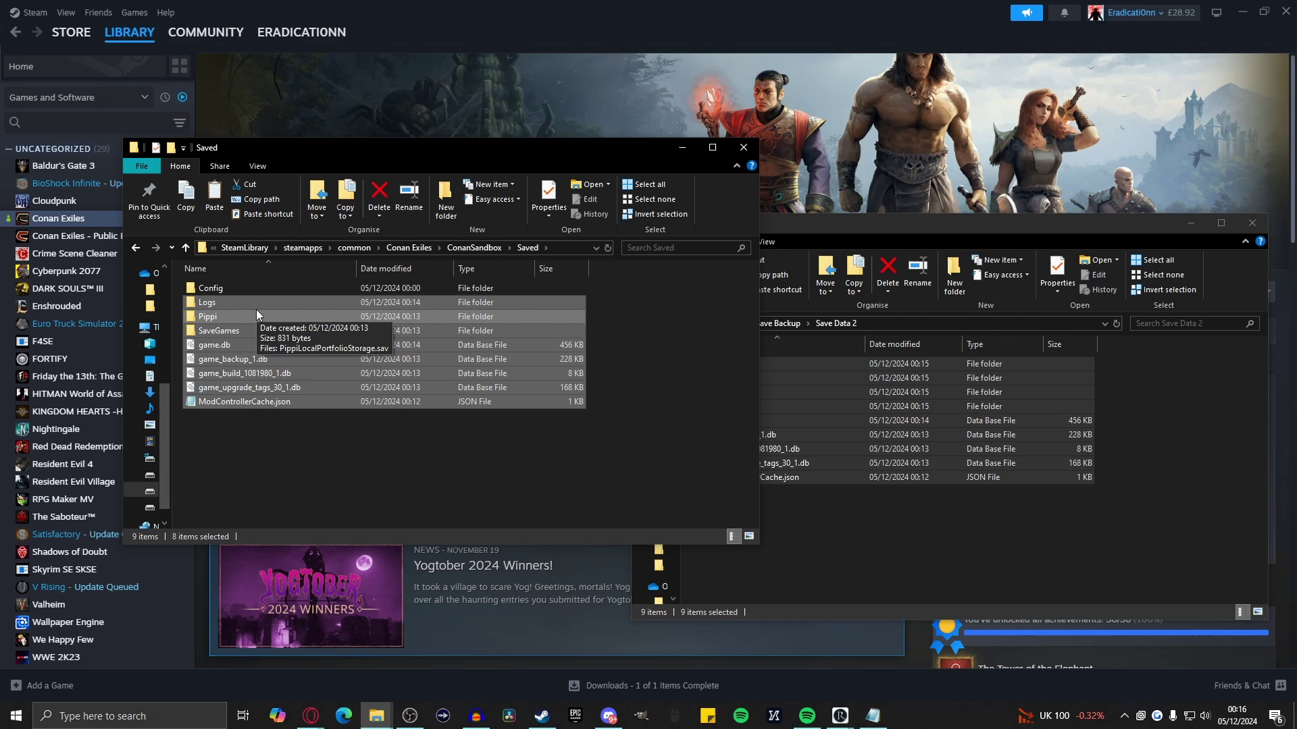
key(Delete)
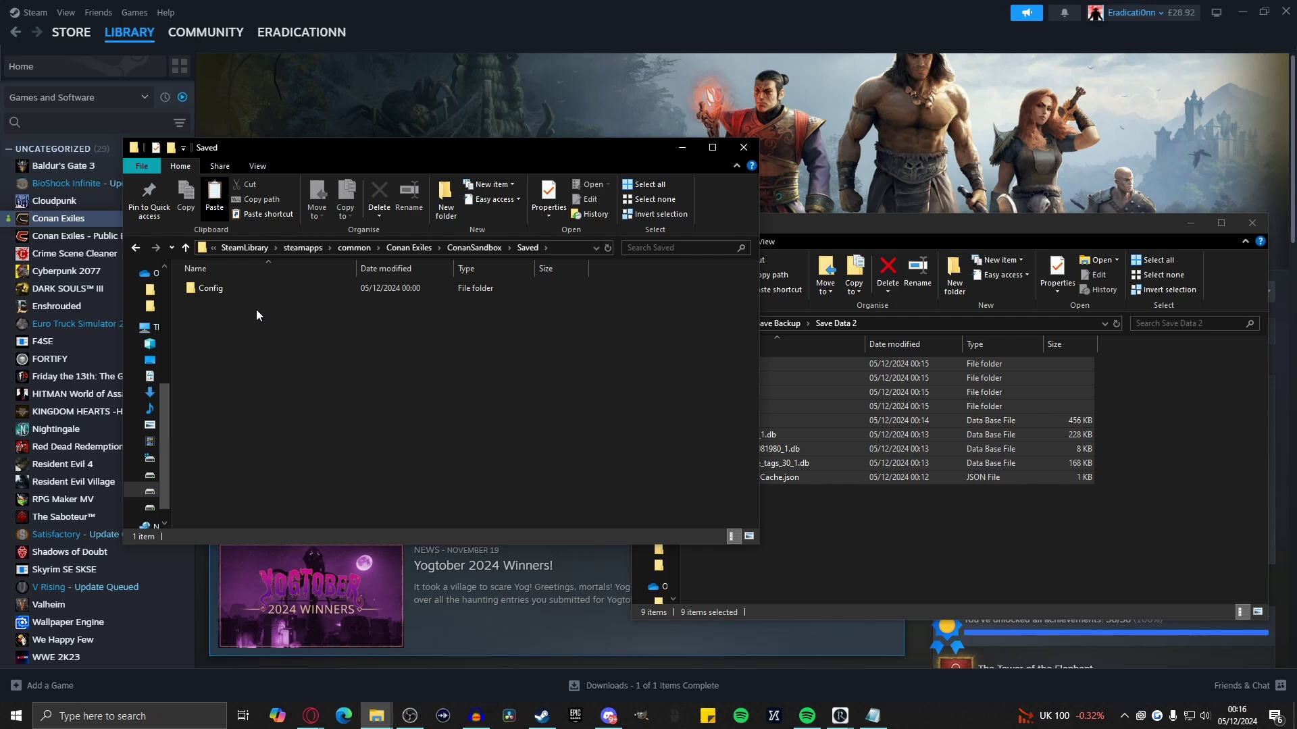
Copy all Save Data 1 backup files into Saved, replacing the existing files.
click(899, 538)
click(787, 322)
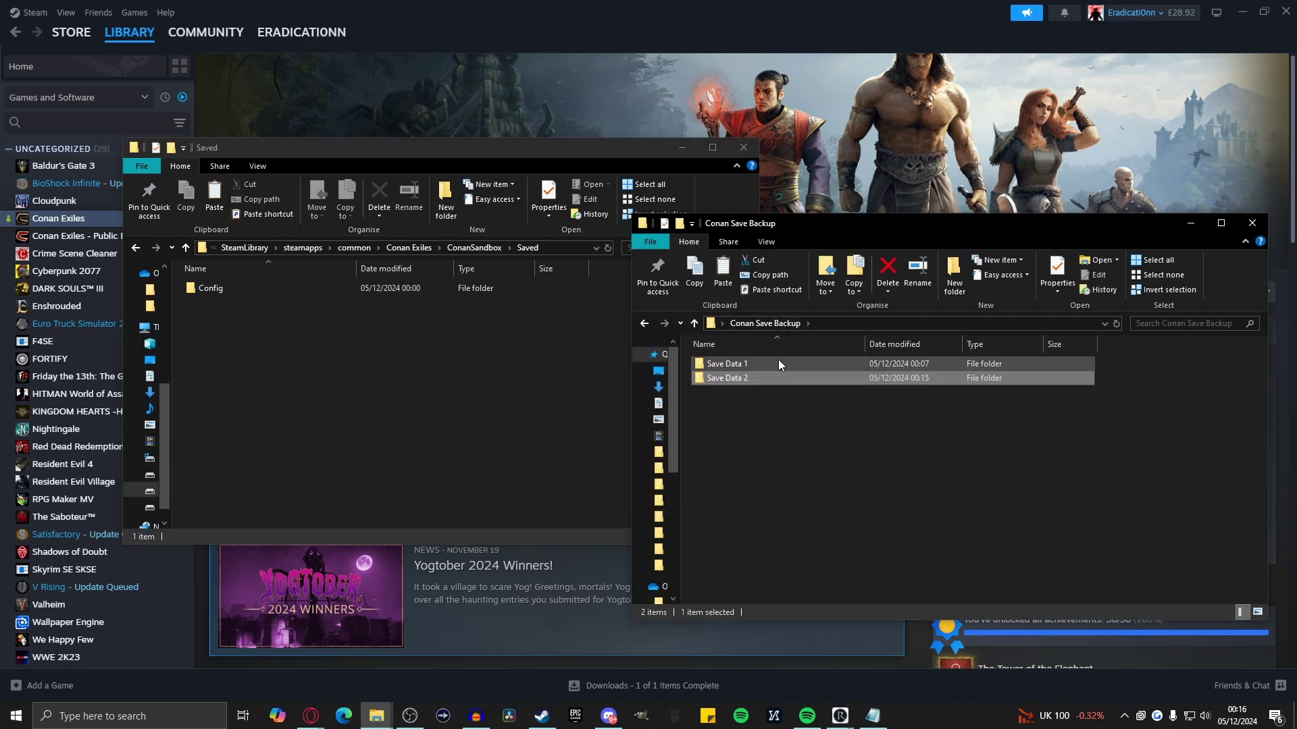
double_click(771, 362)
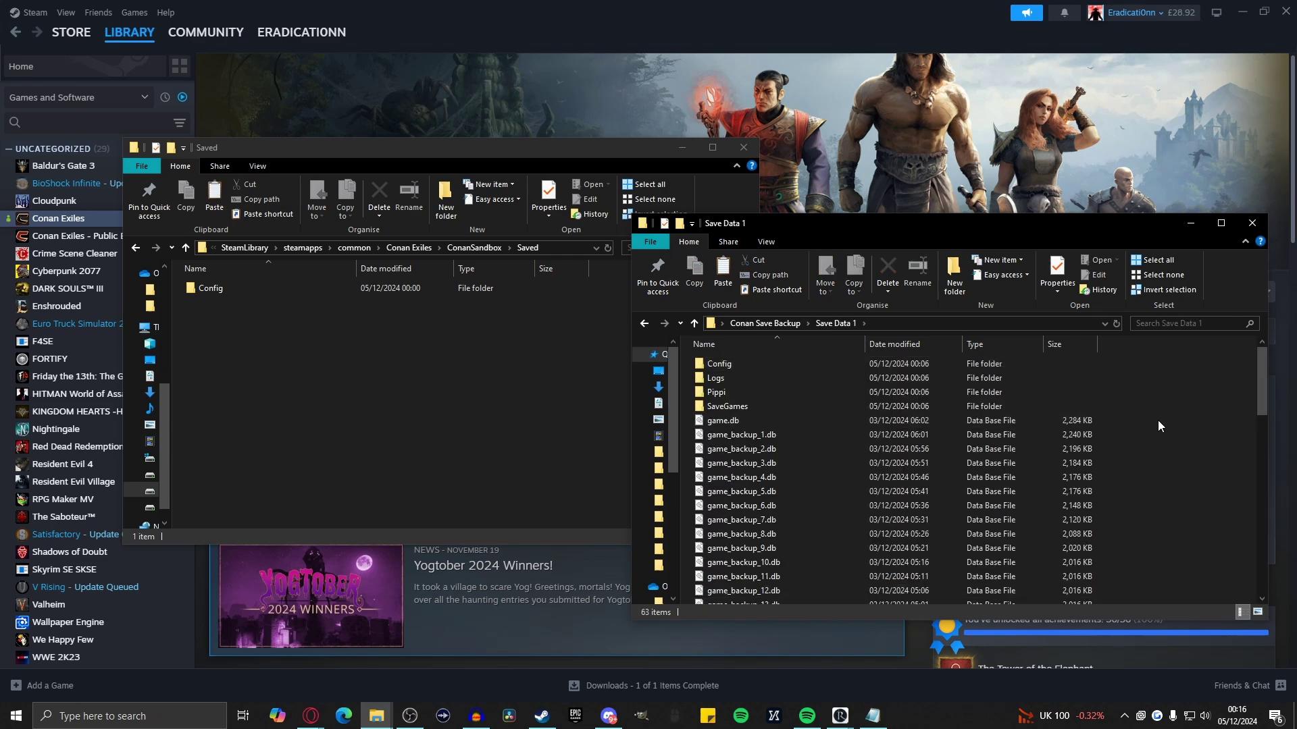
key(ctrl+a)
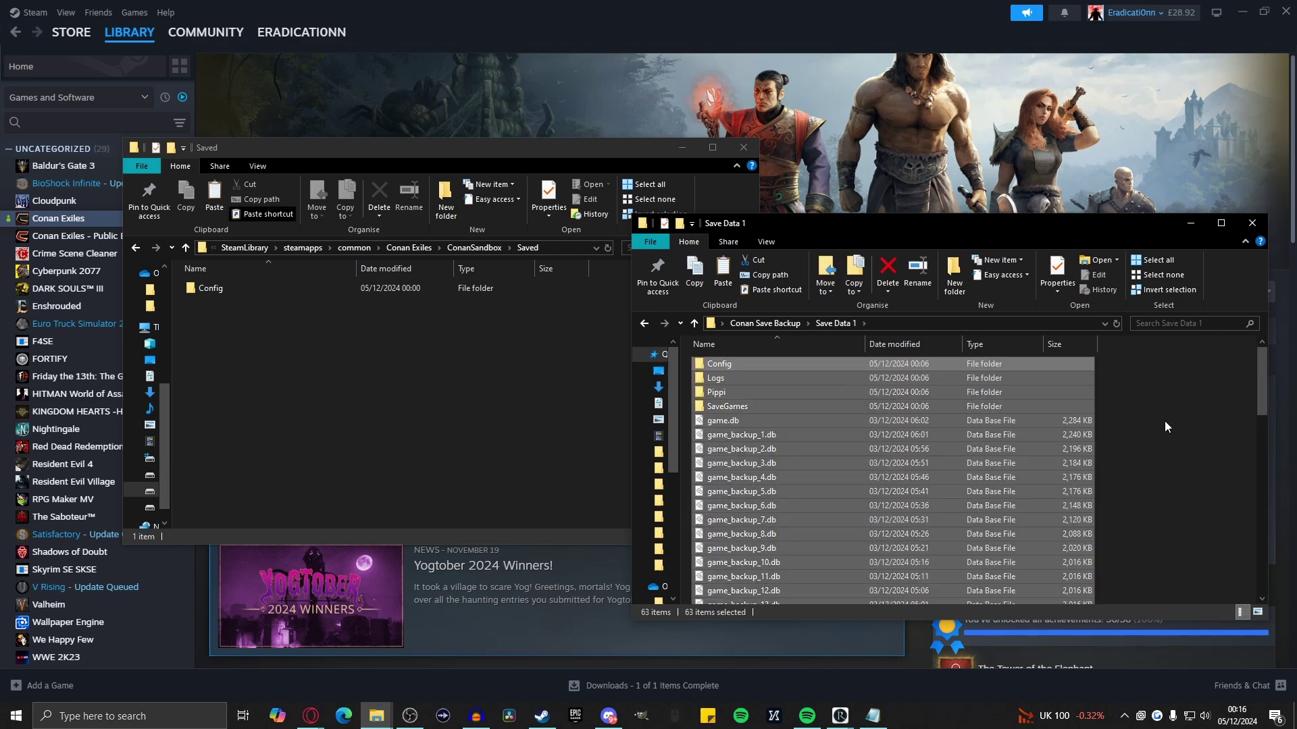
click(551, 441)
key(ctrl+v)
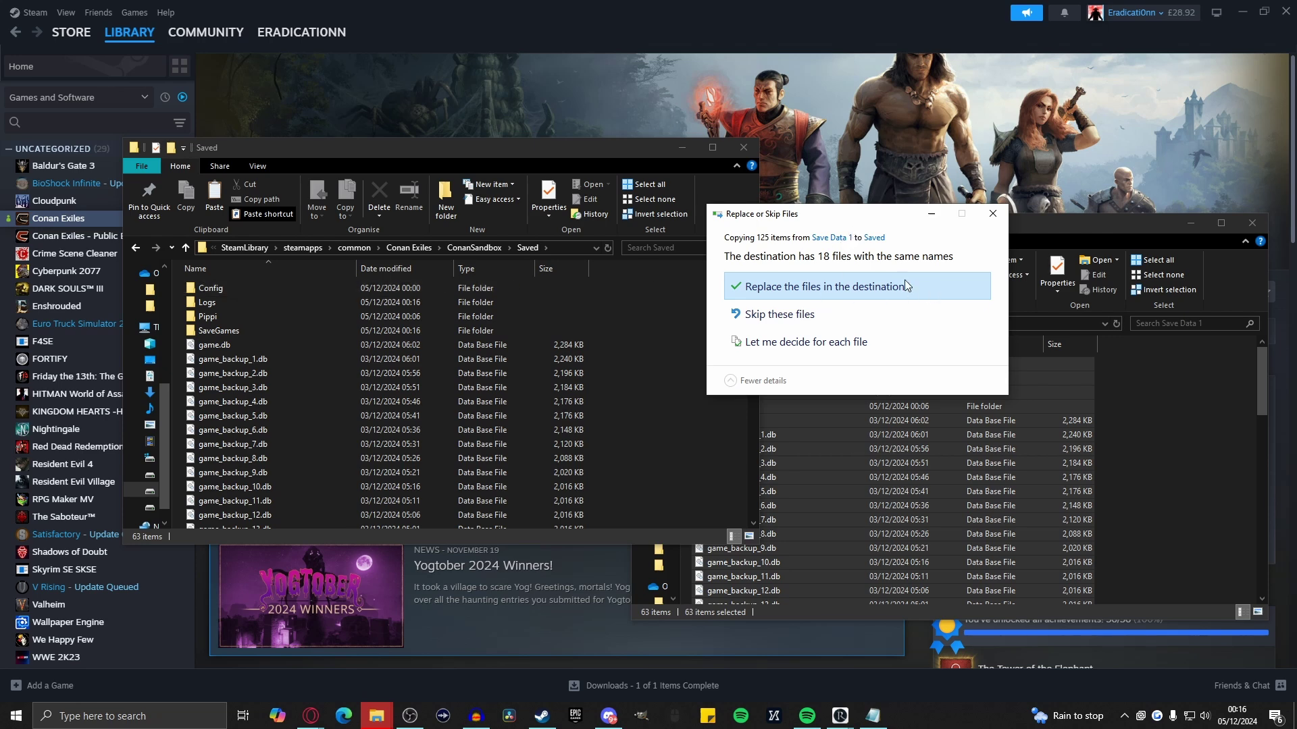
click(852, 283)
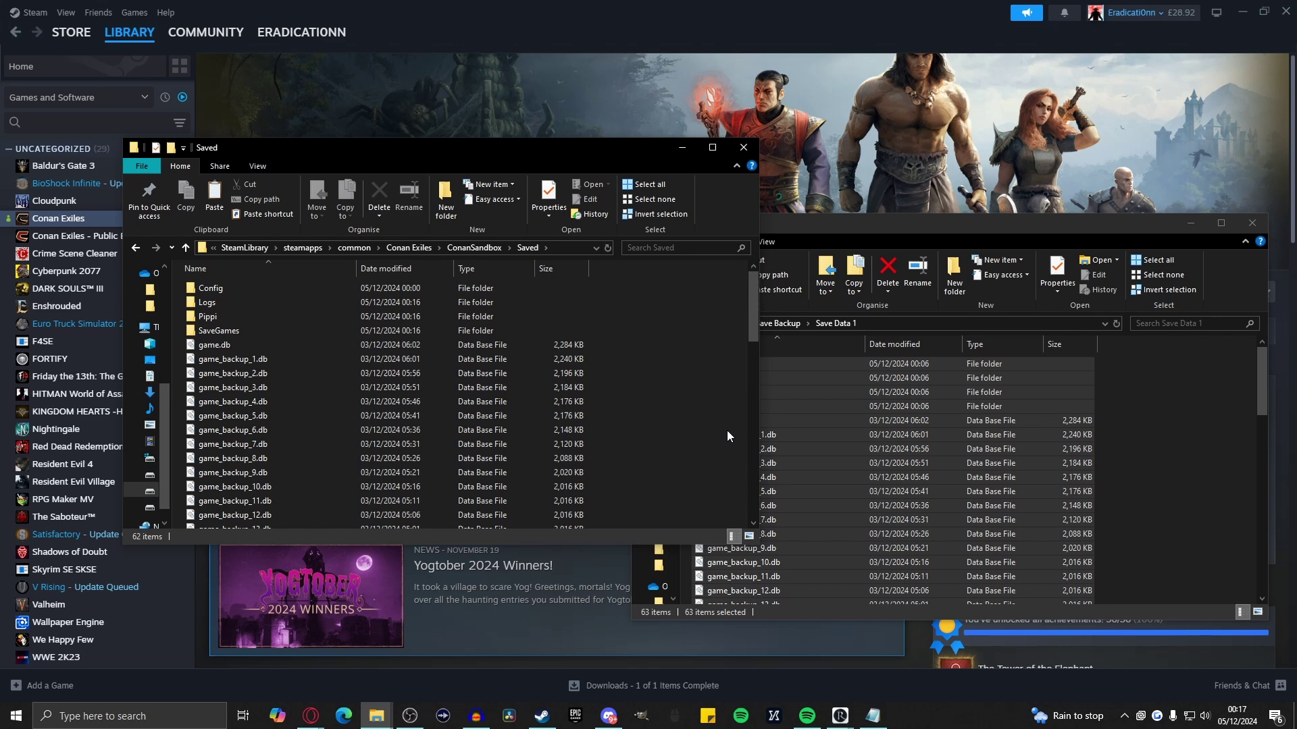
Open the ConanSandbox Mods folder, then return to the Save Data 1 window.
click(476, 248)
click(221, 345)
double_click(220, 345)
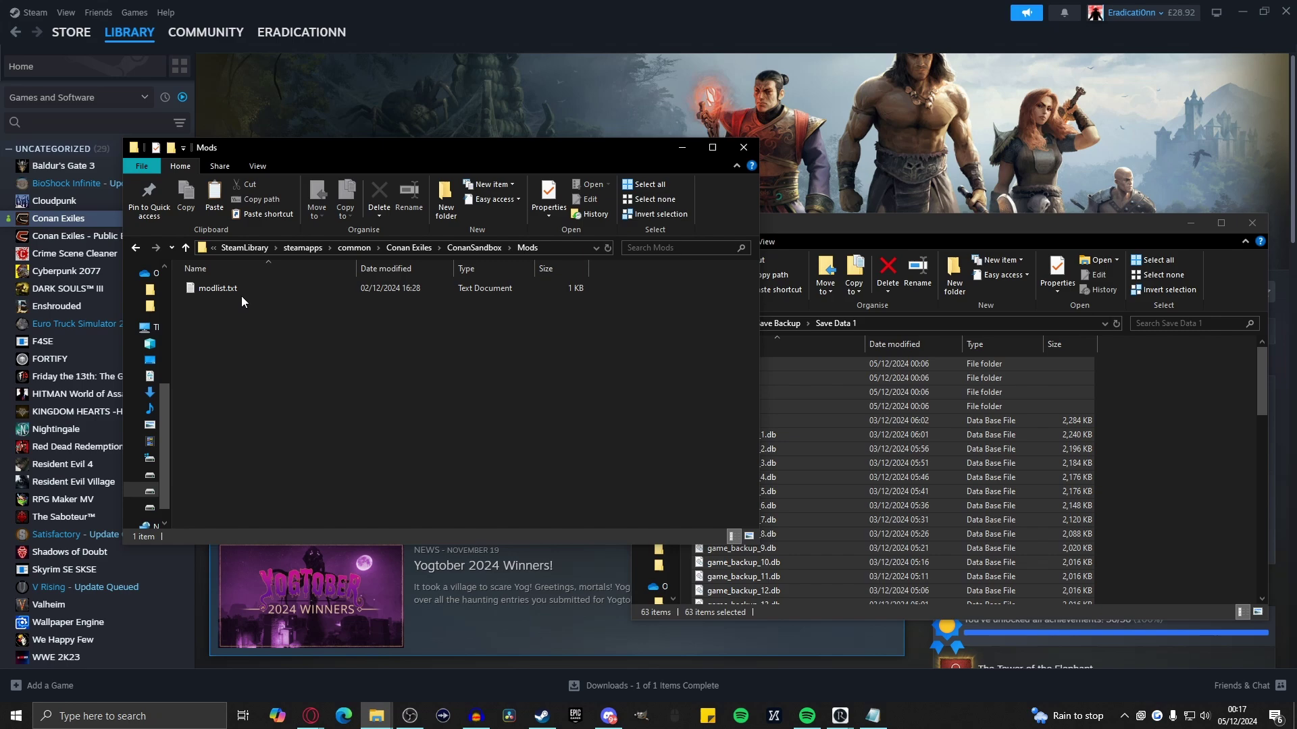
click(1158, 436)
scroll(1055, 497, down, 7)
scroll(803, 511, down, 7)
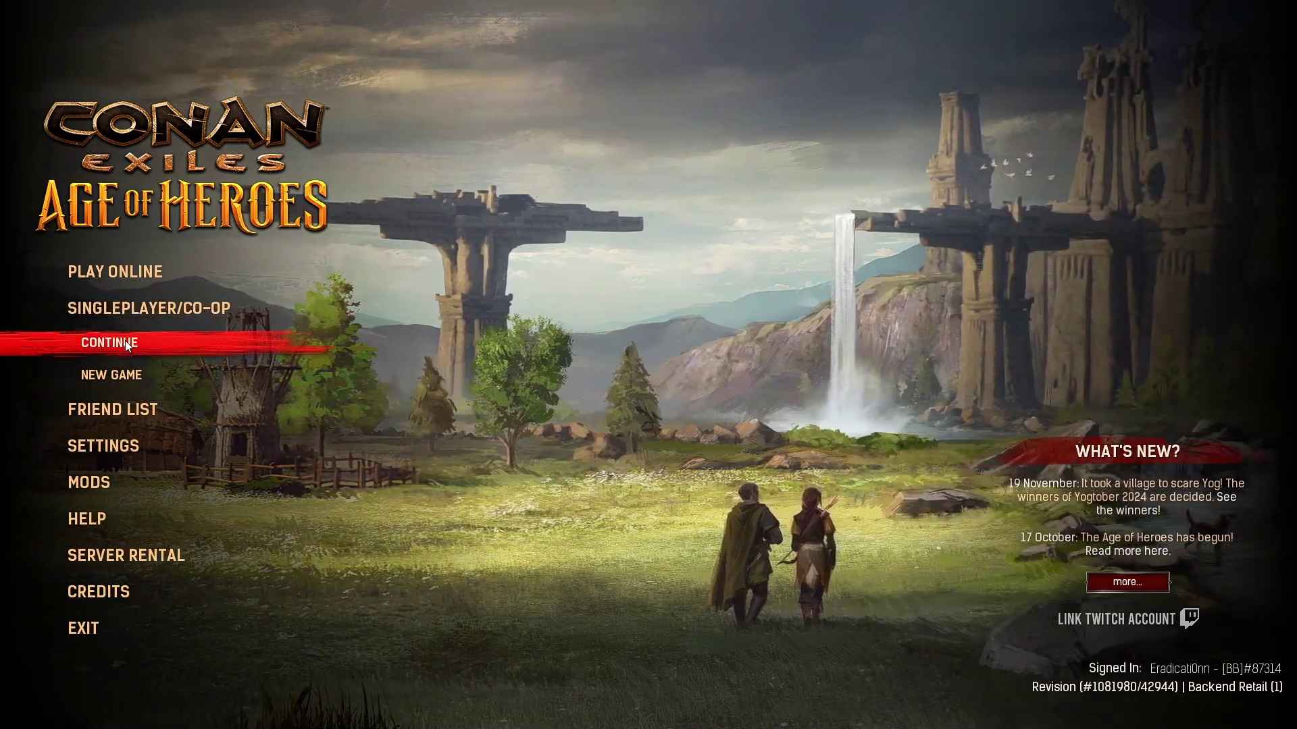
Continue the most recent save in single-player and run the character across the courtyard.
click(138, 341)
click(680, 193)
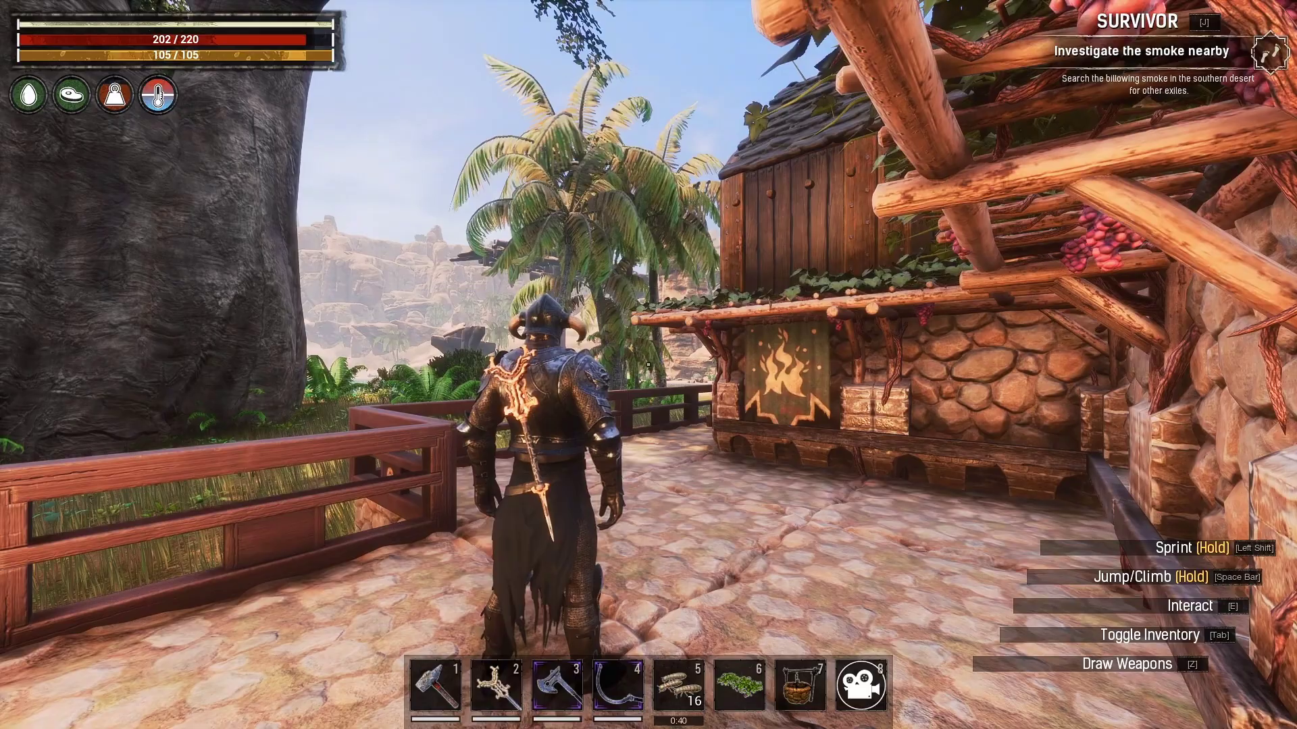
mouse_move(648, 365)
key(w)
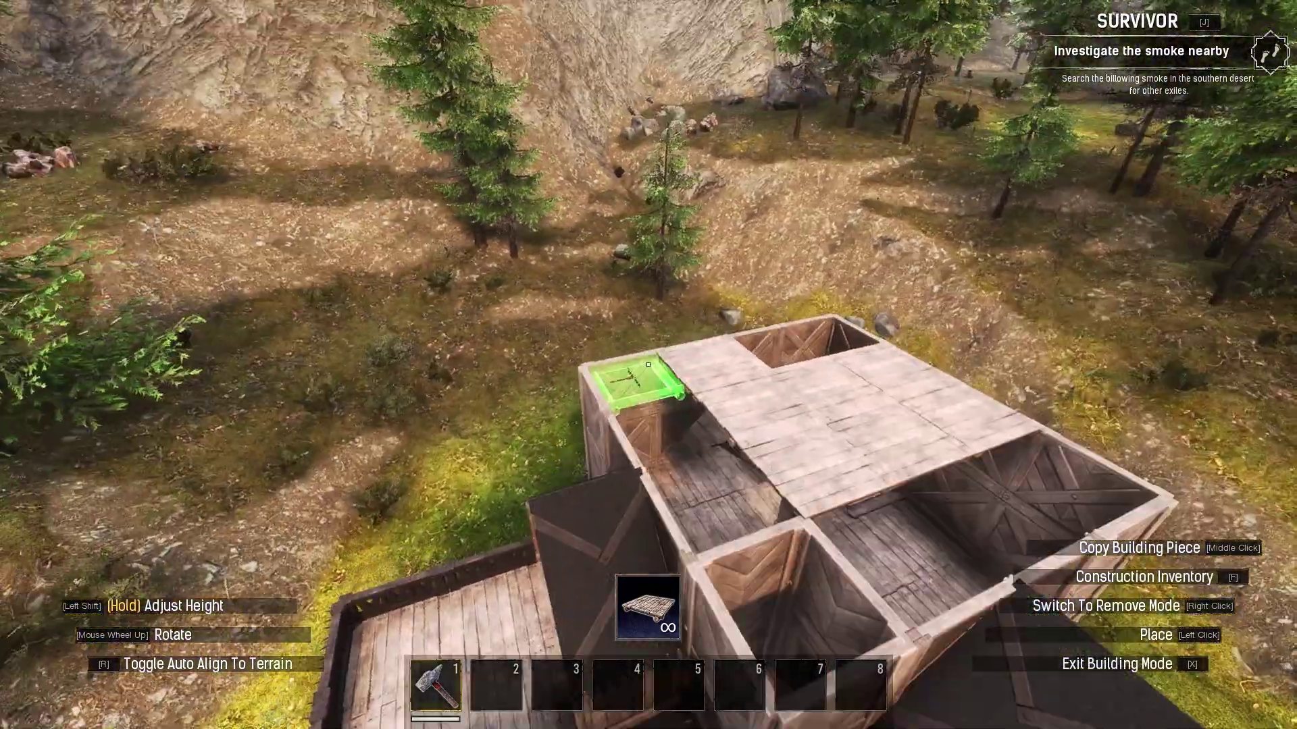
Place a floor piece in the roof gap and wooden railings at the stair edge and roof.
click(647, 368)
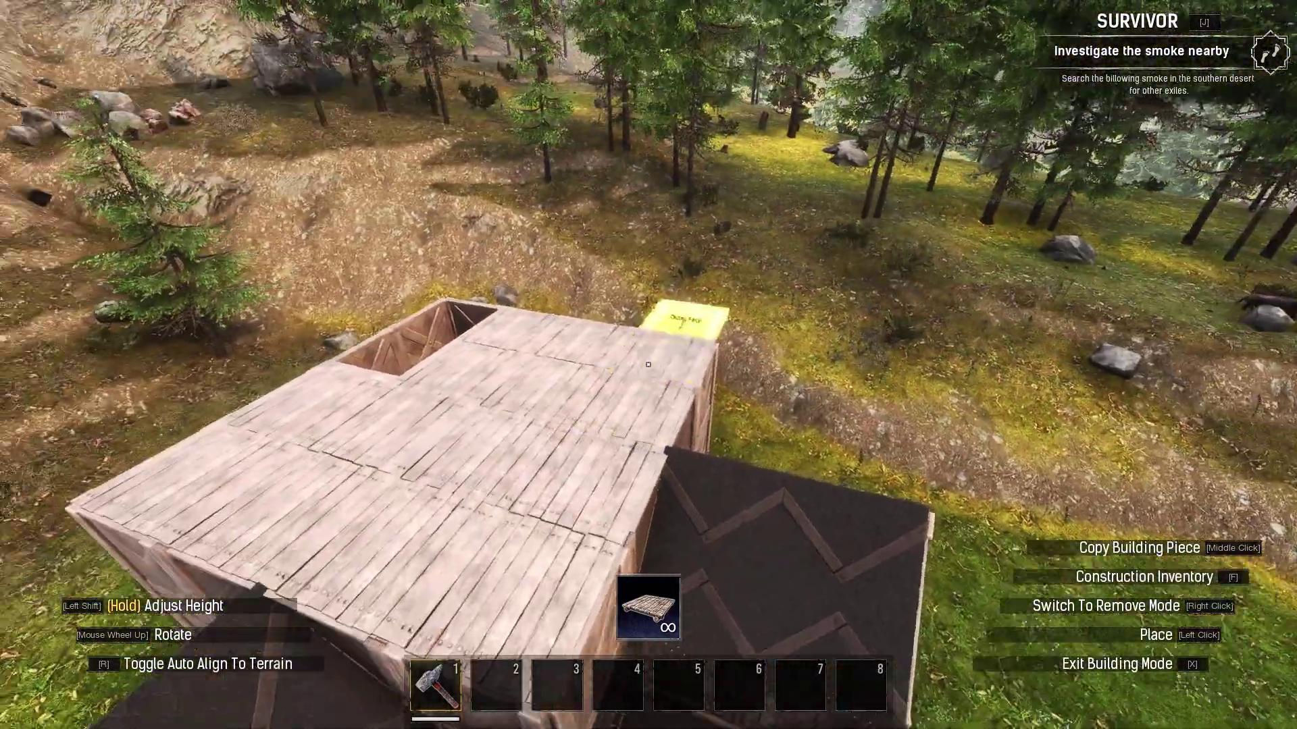
middle_click(648, 365)
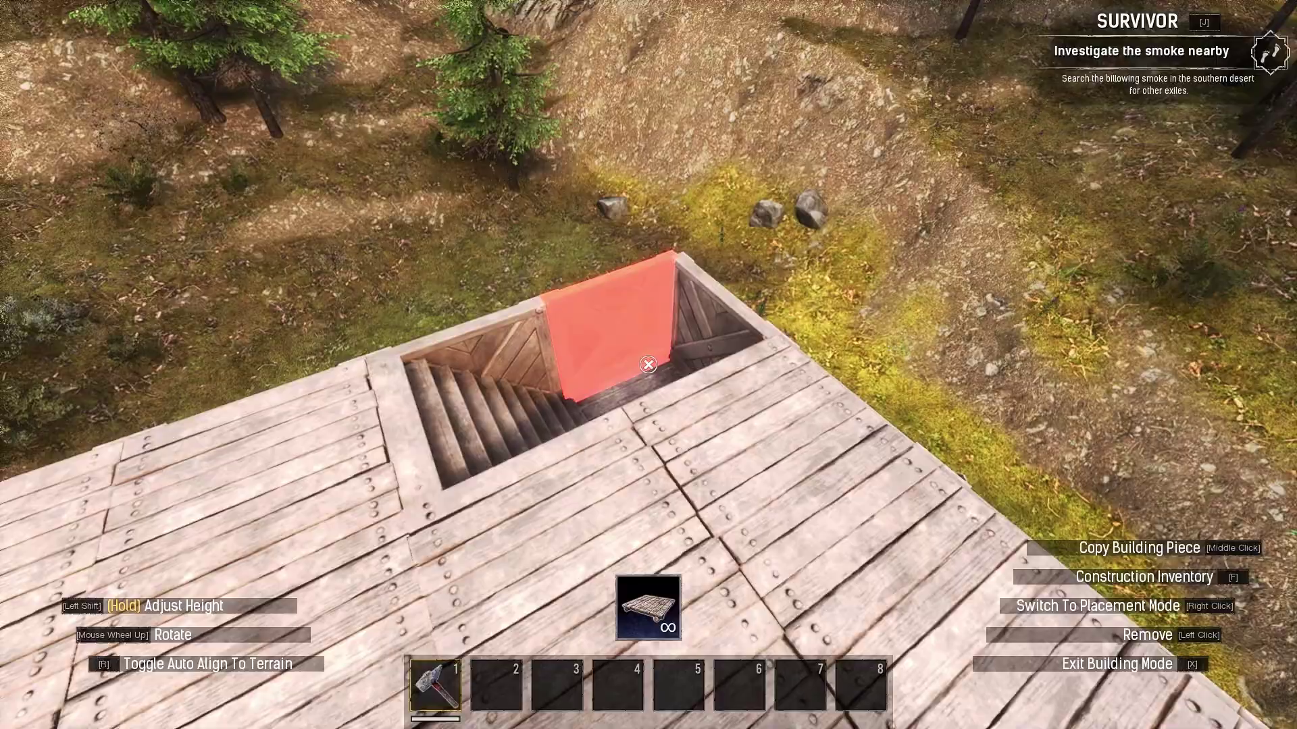
key(f)
click(642, 386)
click(649, 365)
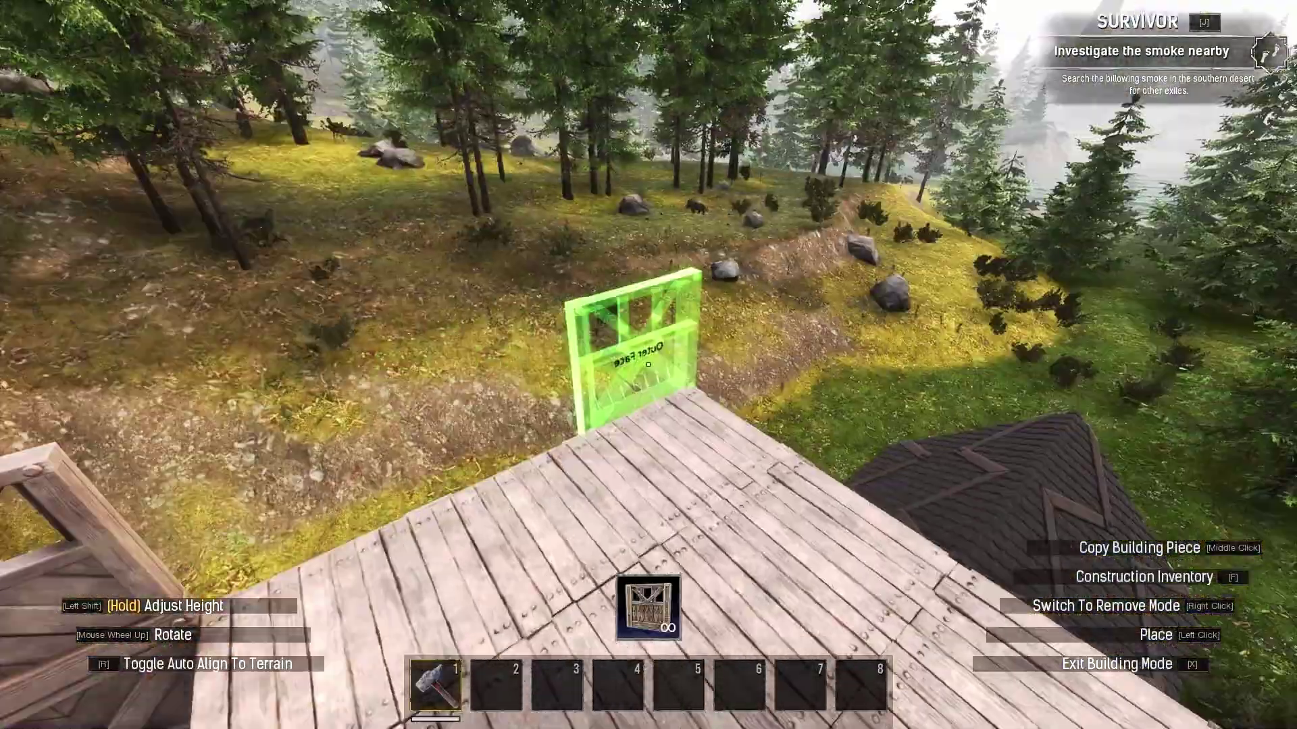
click(648, 365)
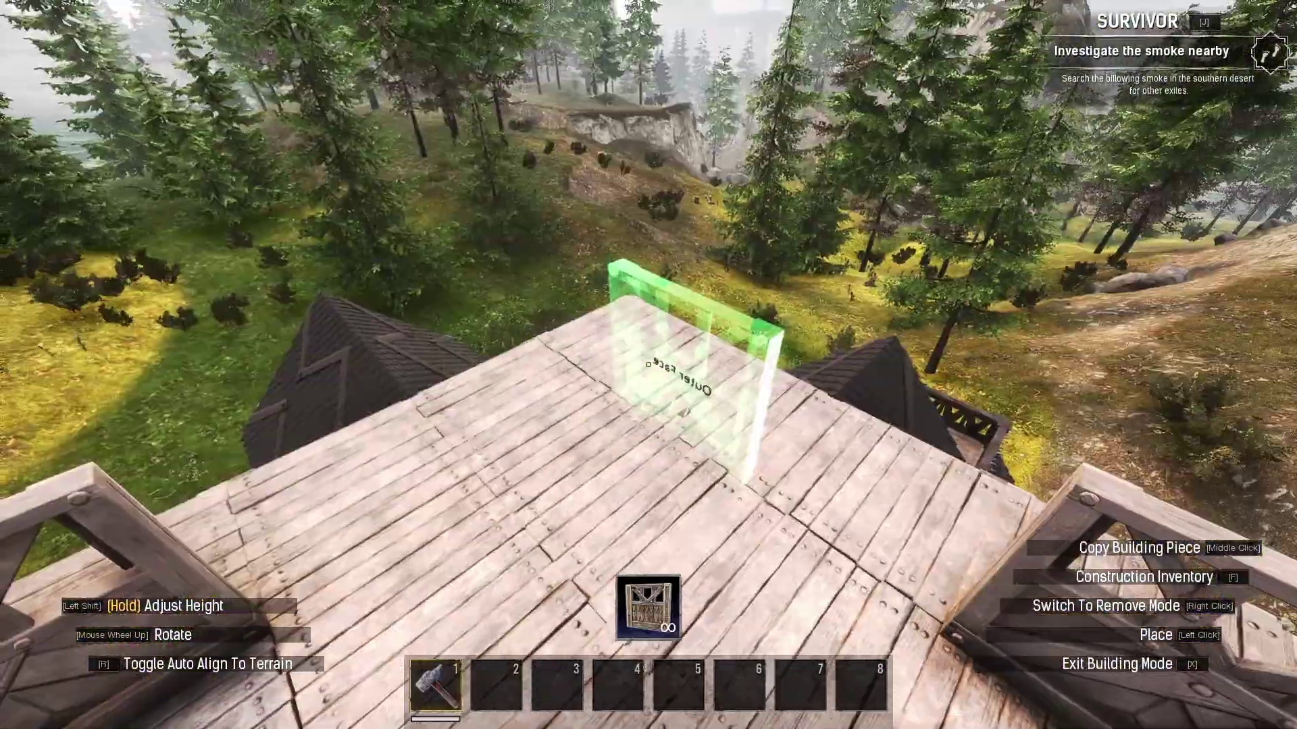
Select the Aesir Doorframe, remove the railing from the deck edge, and copy the frame piece.
key(f)
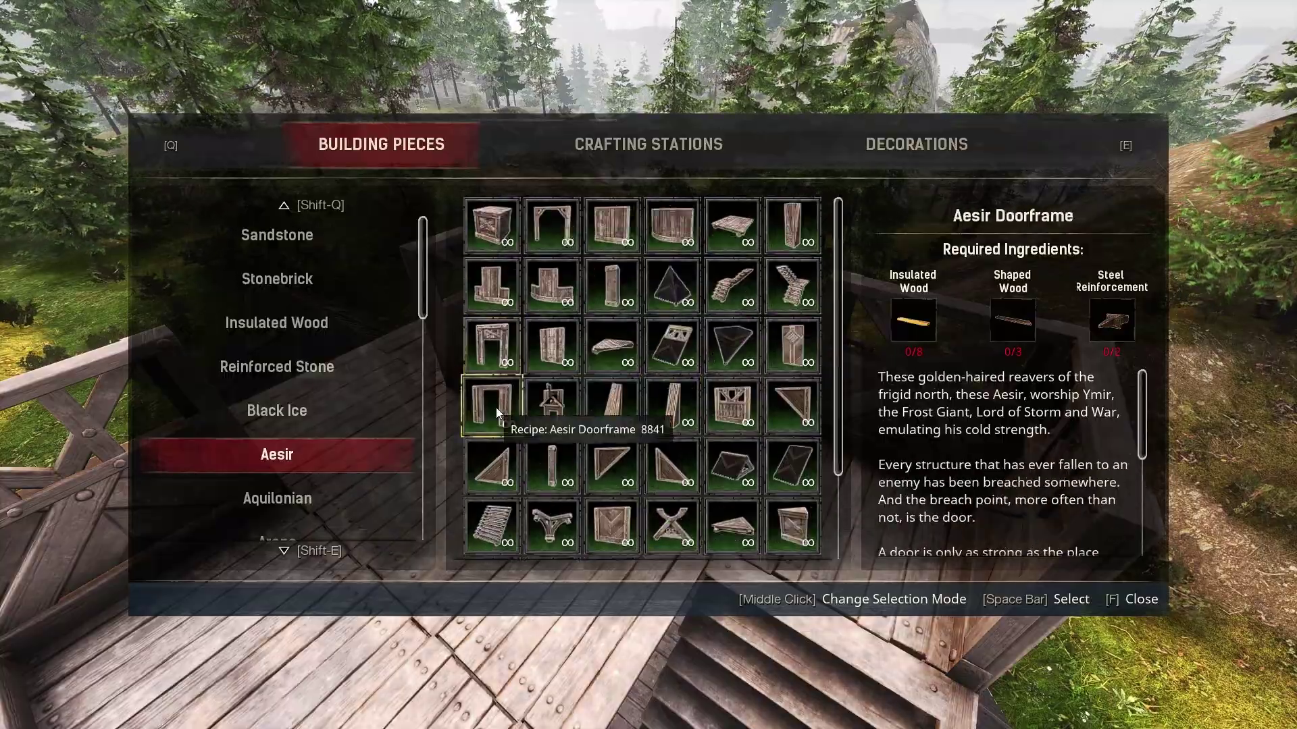
click(496, 407)
right_click(649, 364)
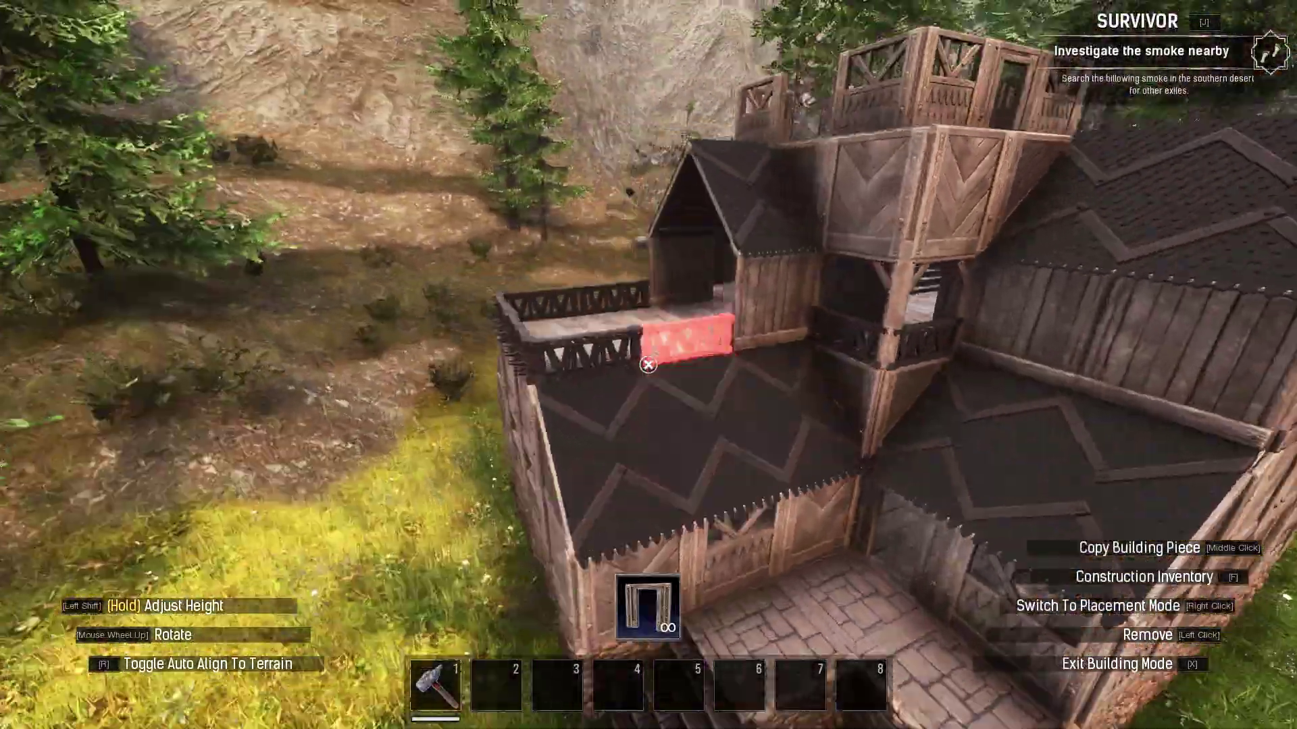
middle_click(648, 365)
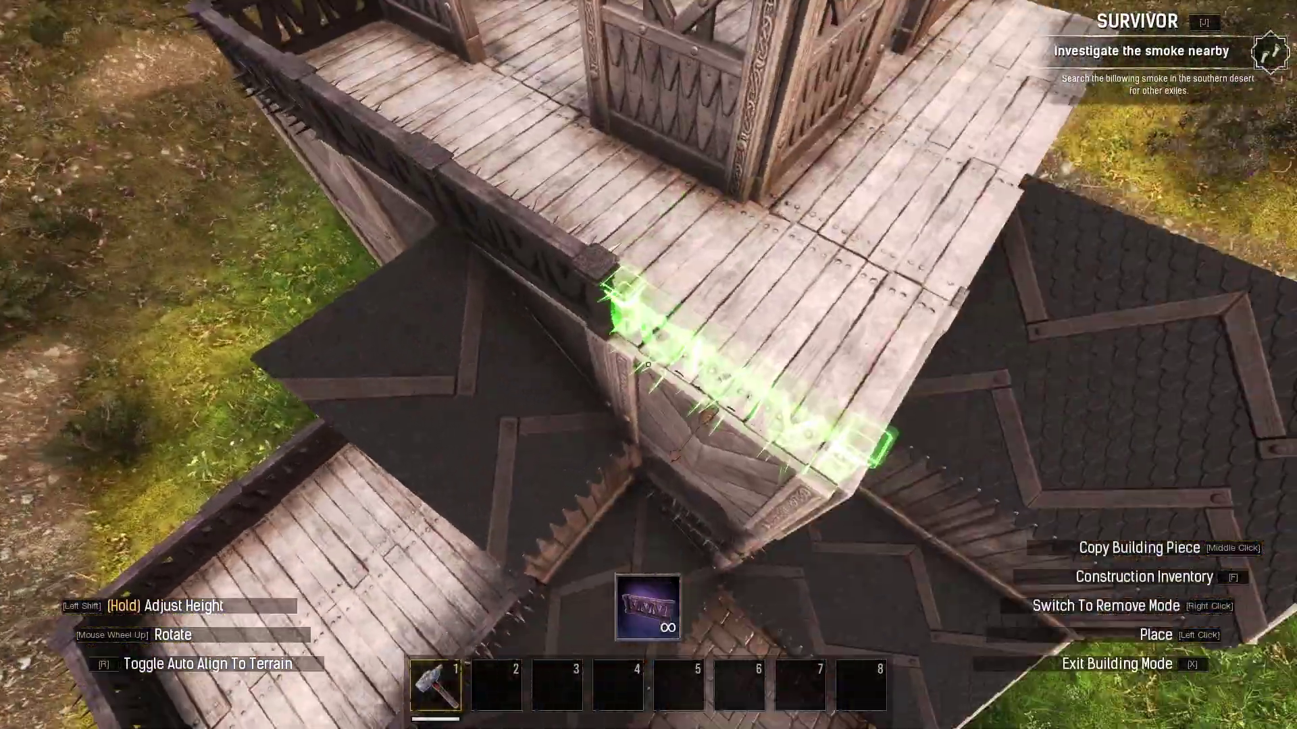
right_click(649, 364)
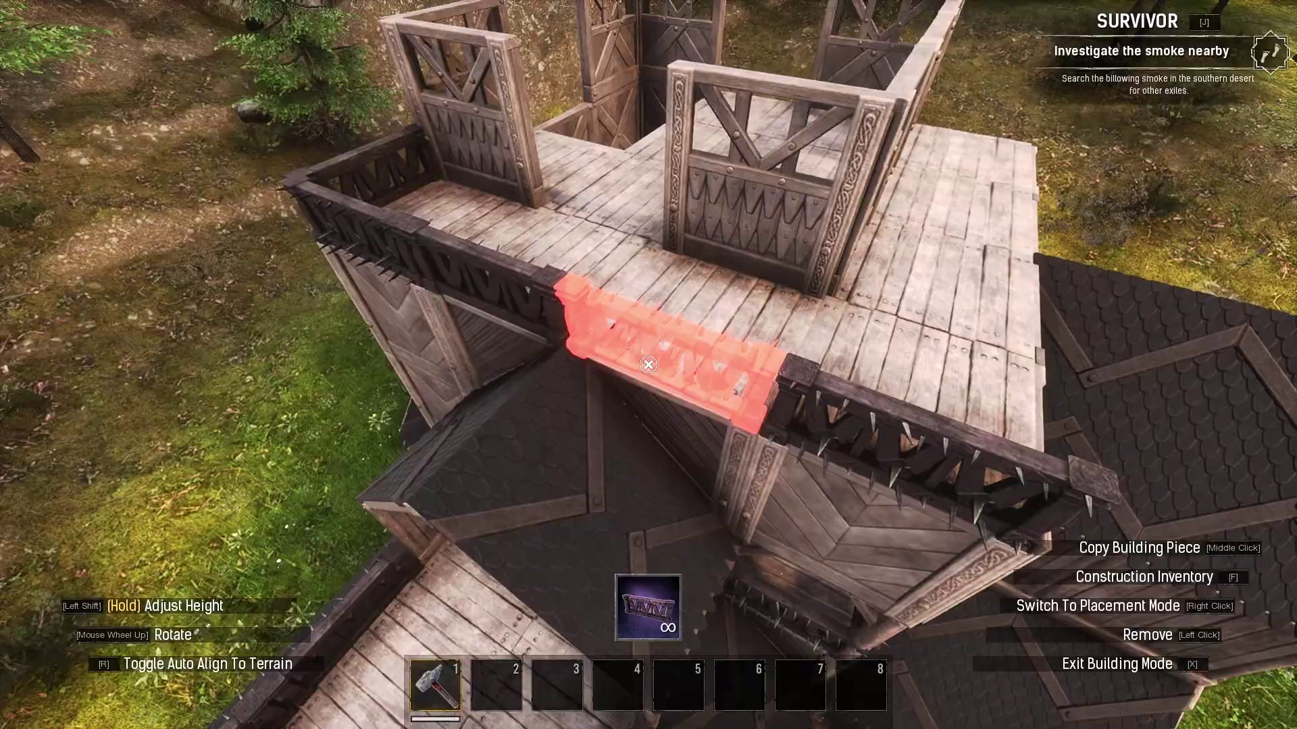
click(649, 364)
right_click(649, 364)
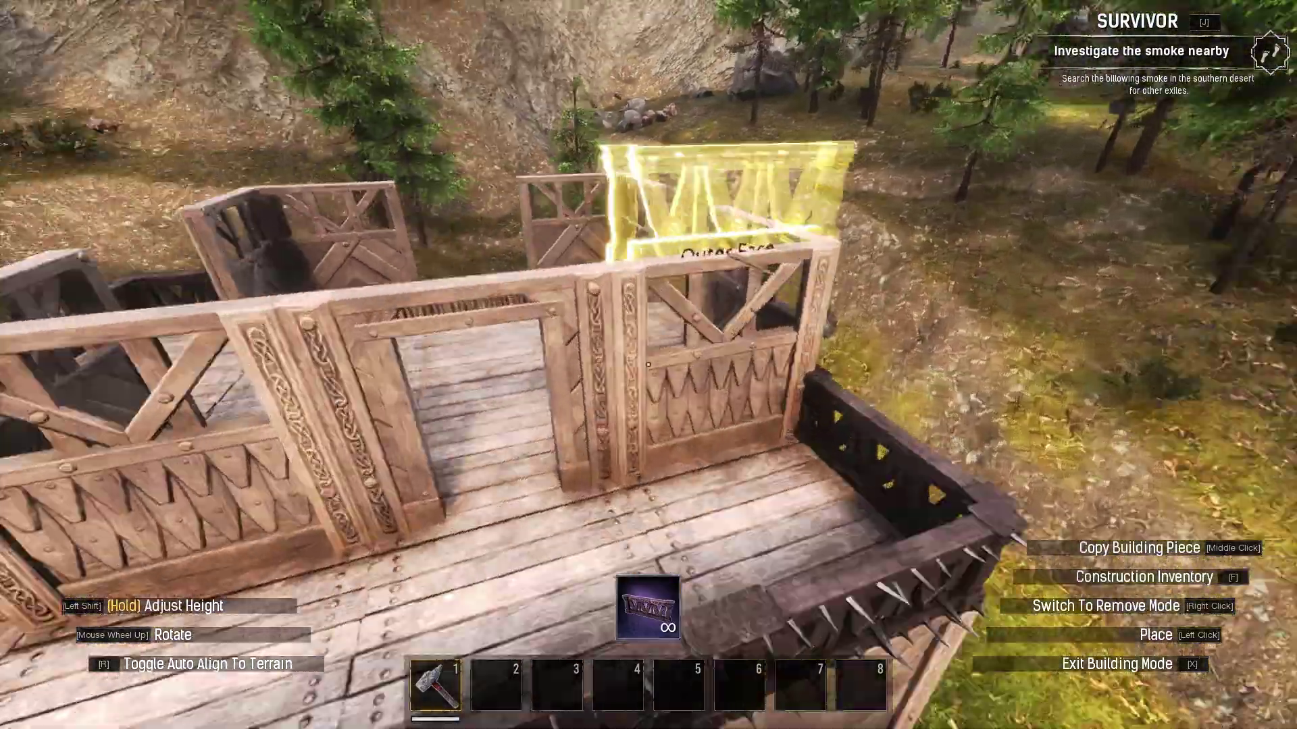
right_click(648, 365)
middle_click(648, 364)
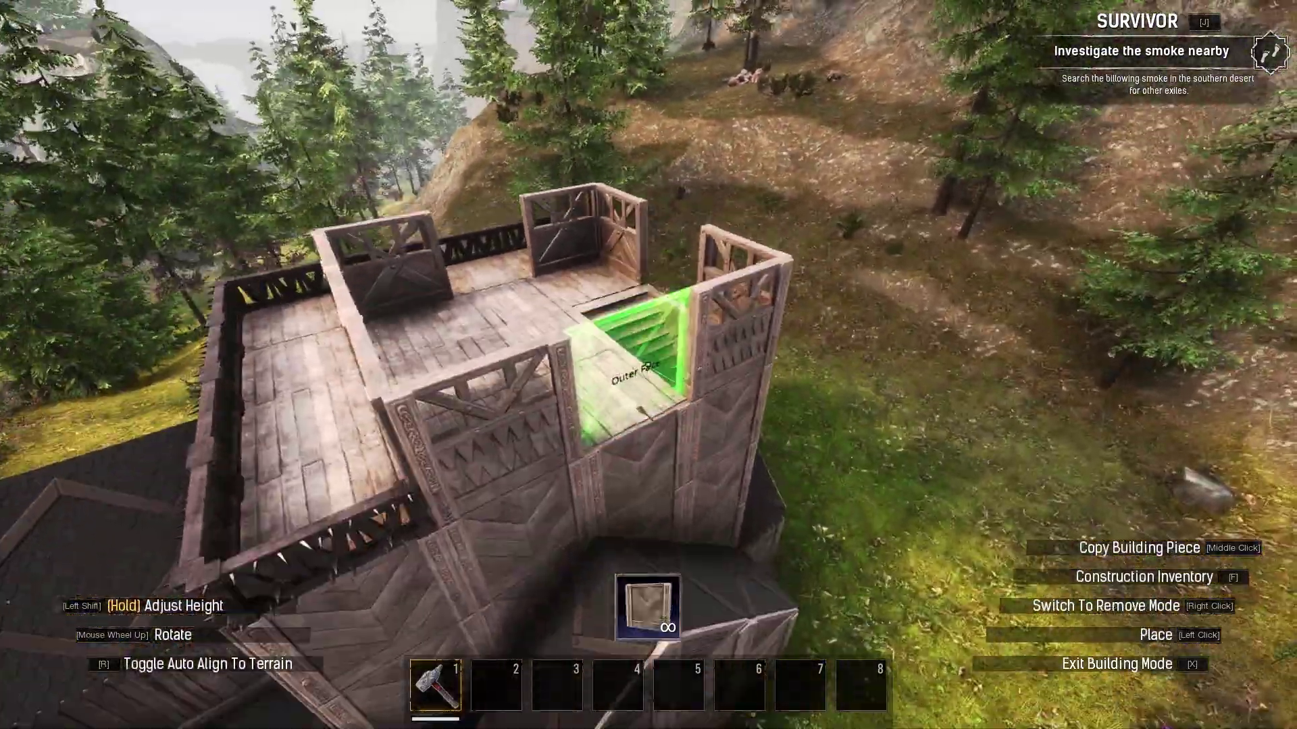
Pick the Aesir Wall from the building pieces menu, then reopen the menu.
key(f)
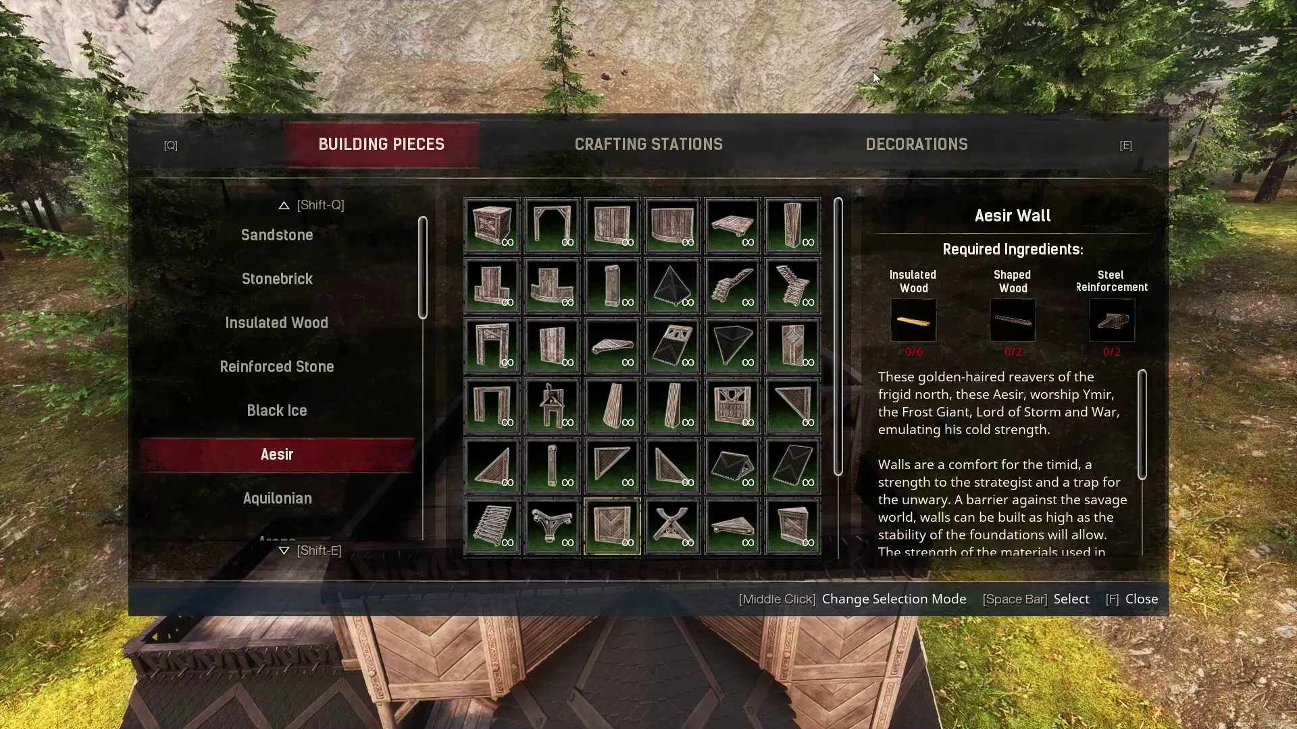
click(688, 382)
key(f)
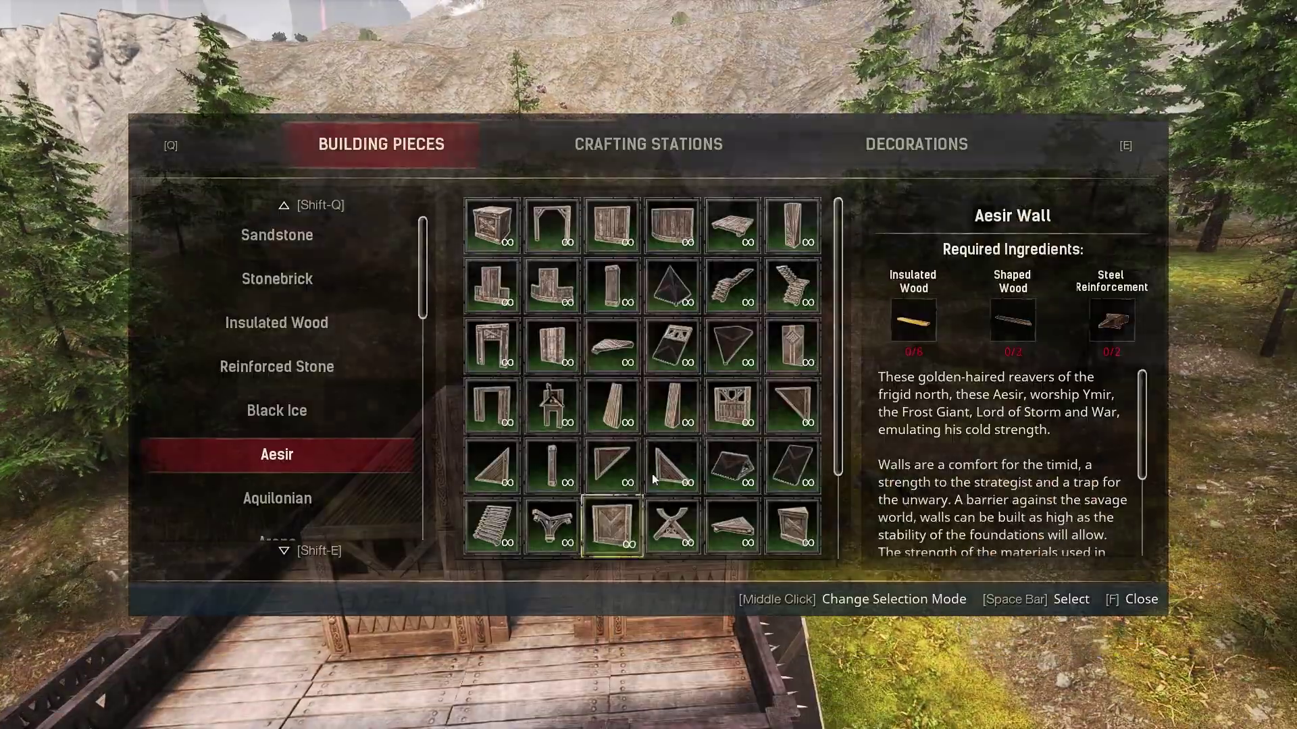